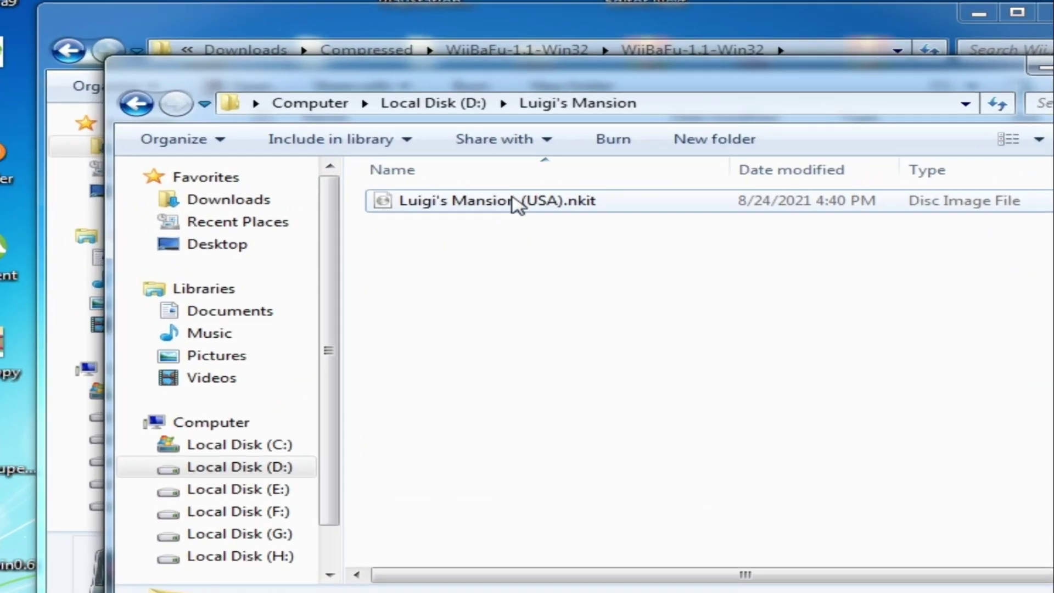
Drag the WiiBaFu-1.1-Win32 and Luigi's Mansion Explorer windows side by side.
{"action": "mouse_move", "coordinate": [530, 202]}
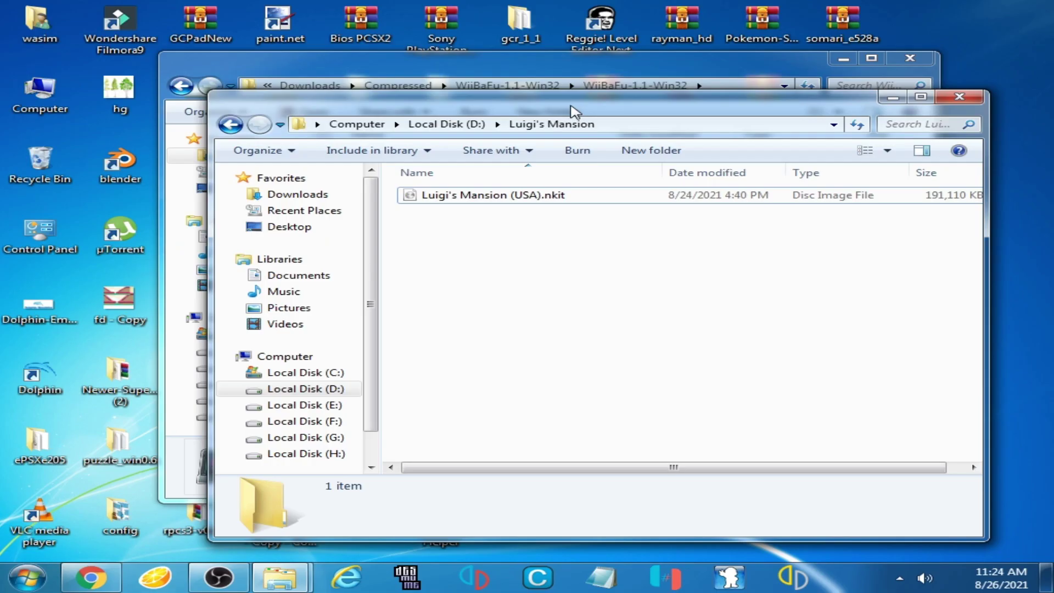
{"action": "left_click_drag", "start_coordinate": [576, 114], "coordinate": [990, 130]}
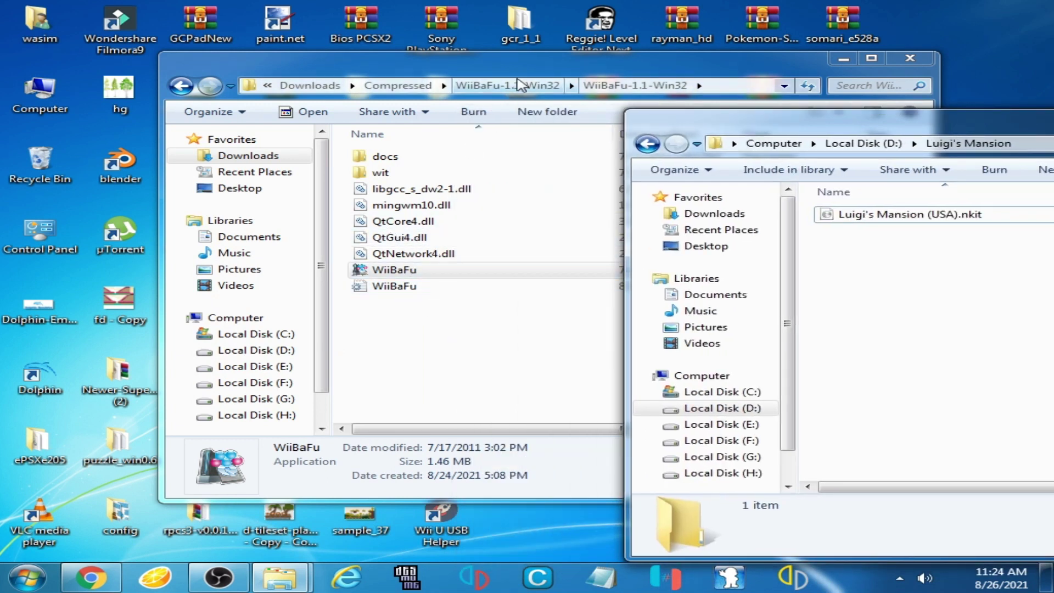
{"action": "left_click_drag", "start_coordinate": [521, 71], "coordinate": [400, 98]}
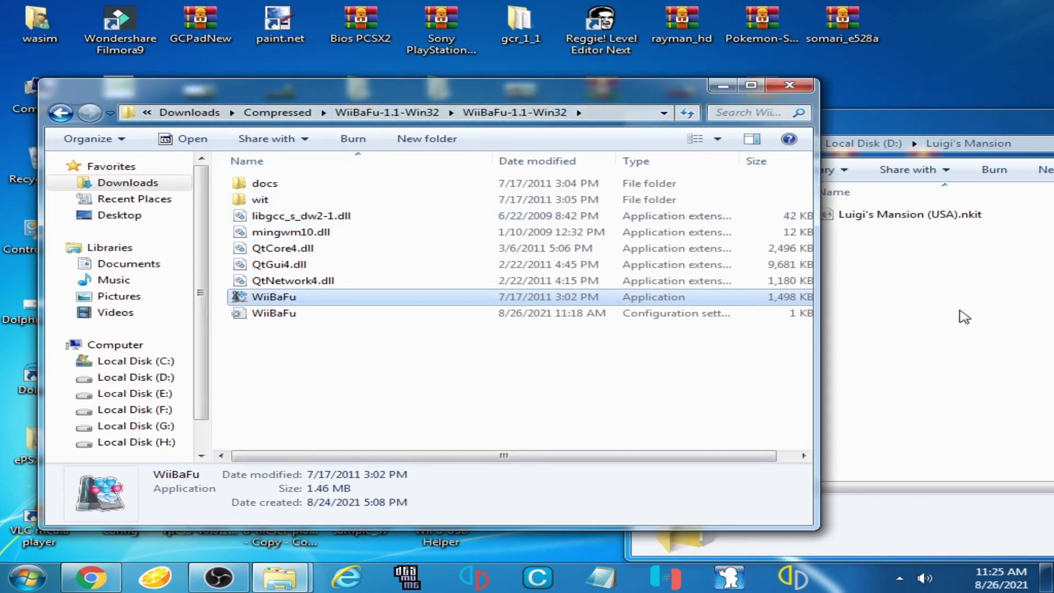
{"action": "left_click", "coordinate": [964, 317]}
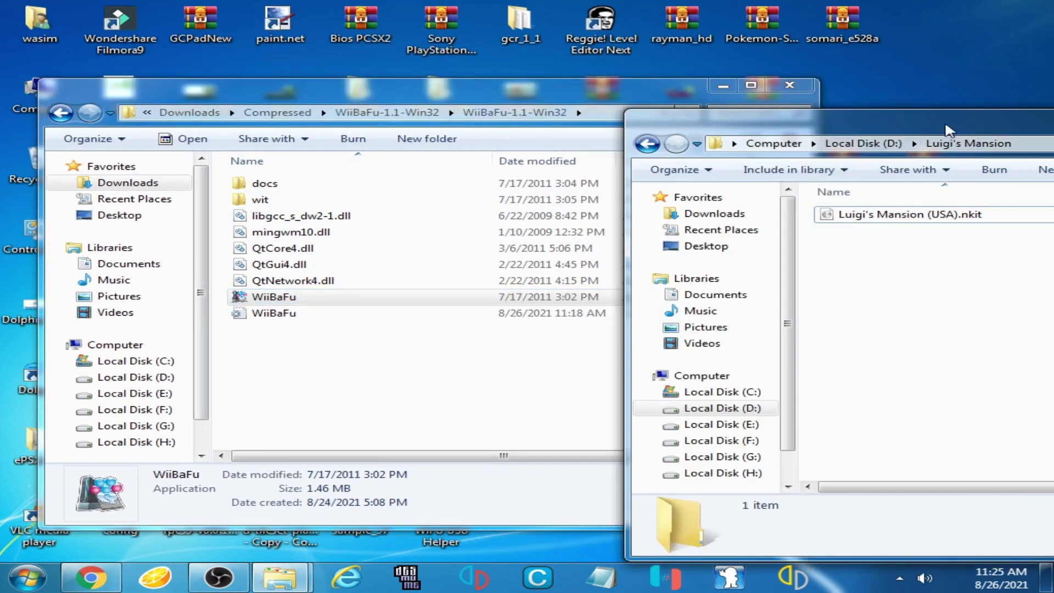
{"action": "left_click_drag", "start_coordinate": [946, 129], "coordinate": [738, 134]}
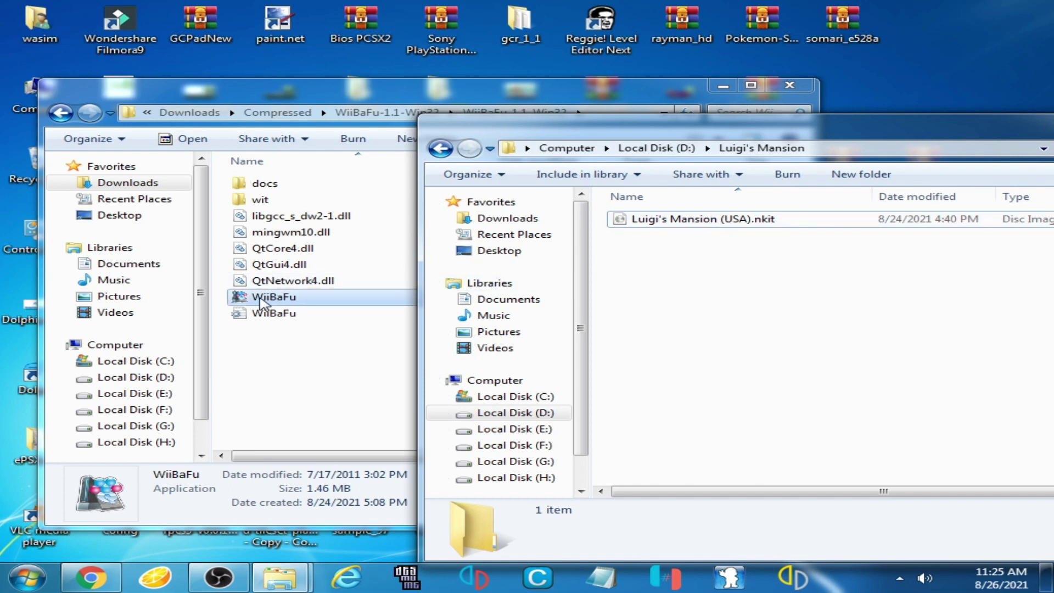
Launch WiiBaFu.exe and return the Luigi's Mansion window to the D: drive listing.
{"action": "double_click", "coordinate": [260, 299]}
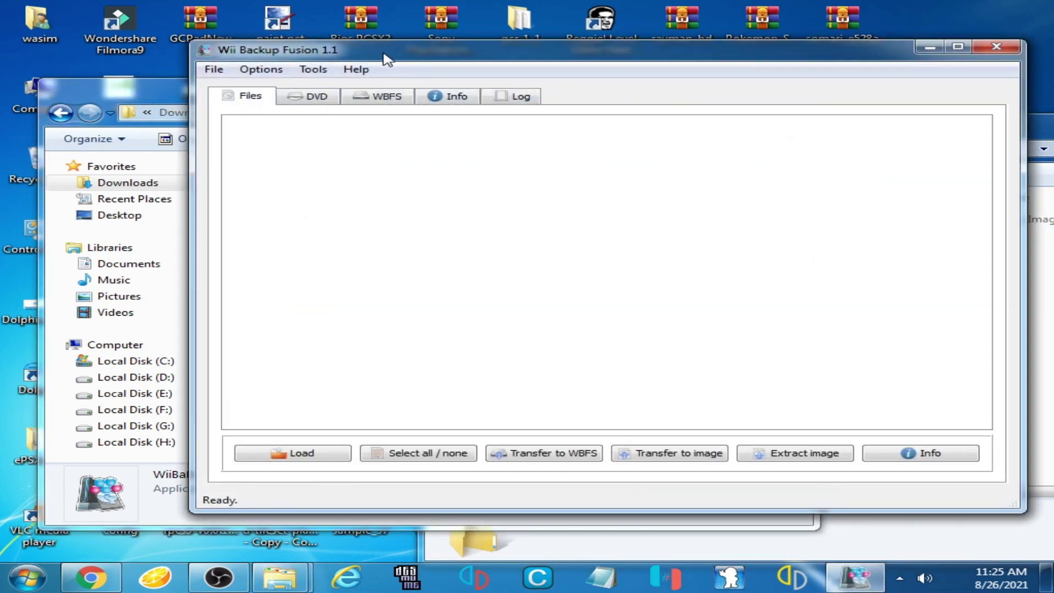
{"action": "left_click_drag", "start_coordinate": [386, 59], "coordinate": [360, 66]}
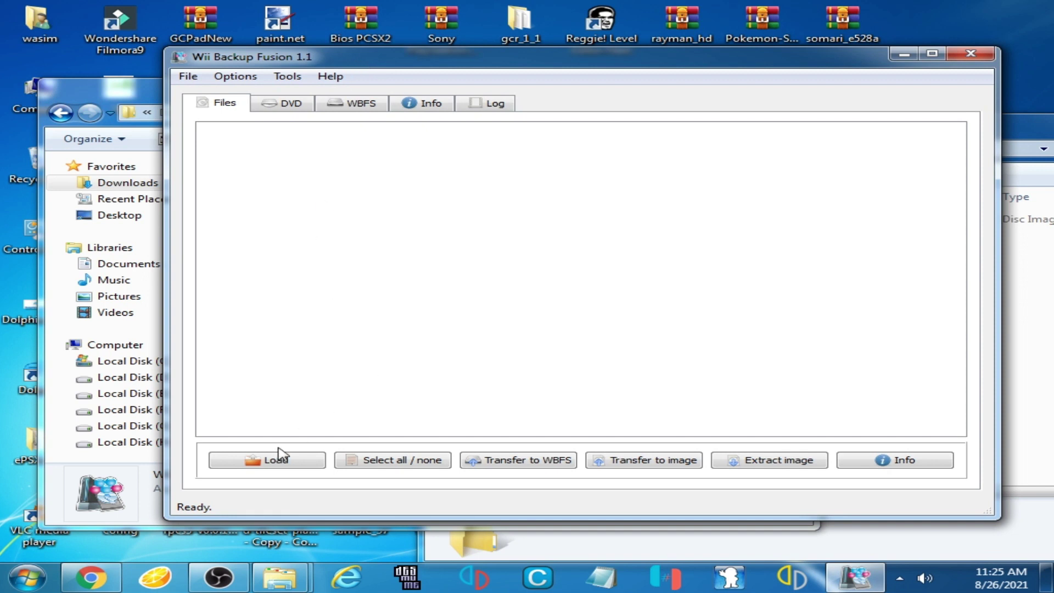
{"action": "left_click", "coordinate": [1026, 305]}
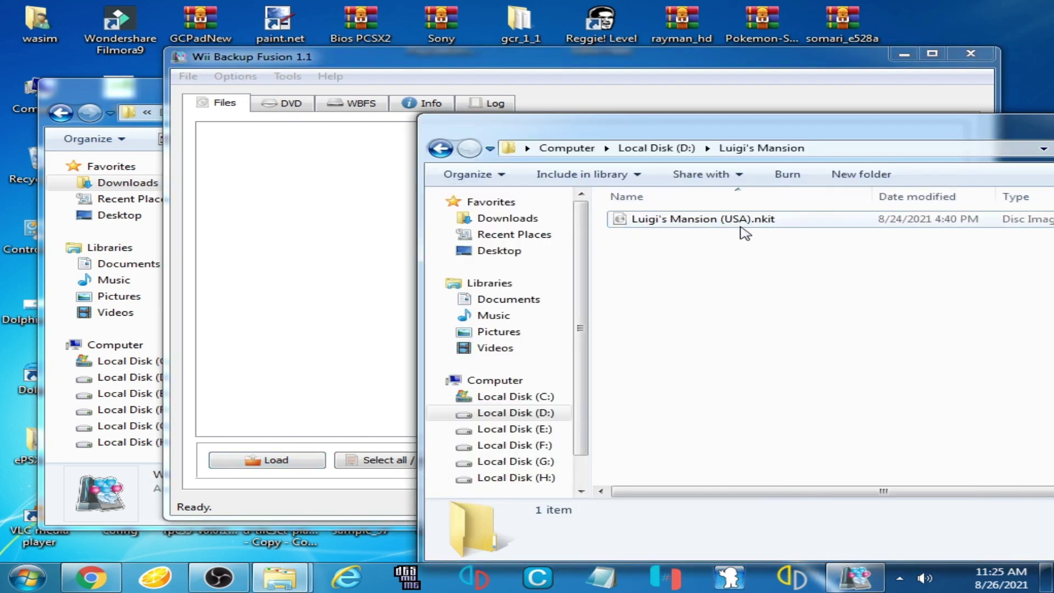
{"action": "left_click", "coordinate": [440, 148]}
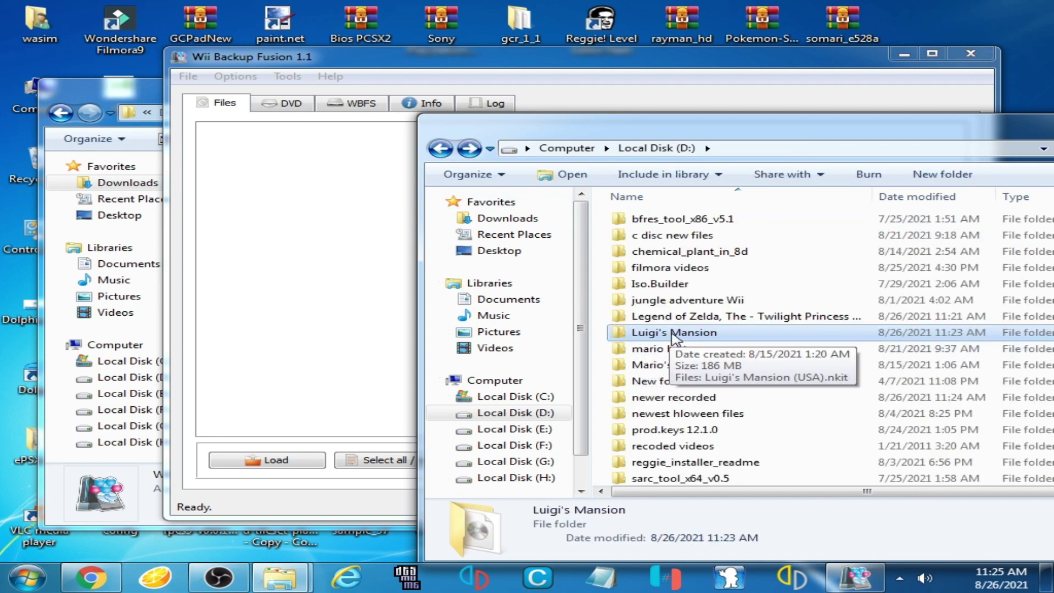
Load the D:\Luigi's Mansion folder and select the GLME01 Luigi's Mansion game.
{"action": "left_click", "coordinate": [274, 460]}
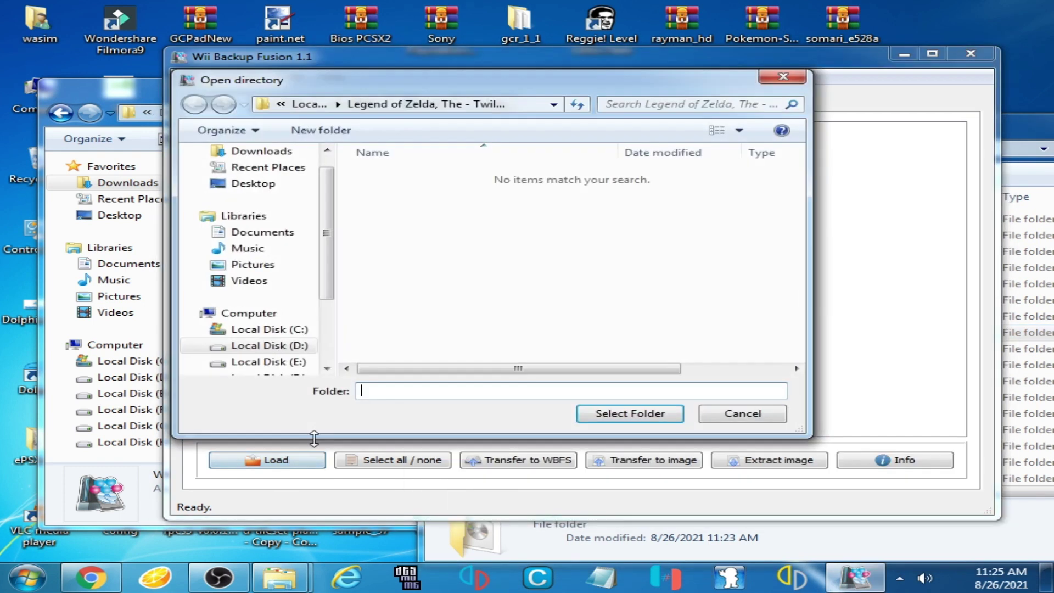
{"action": "left_click", "coordinate": [266, 316]}
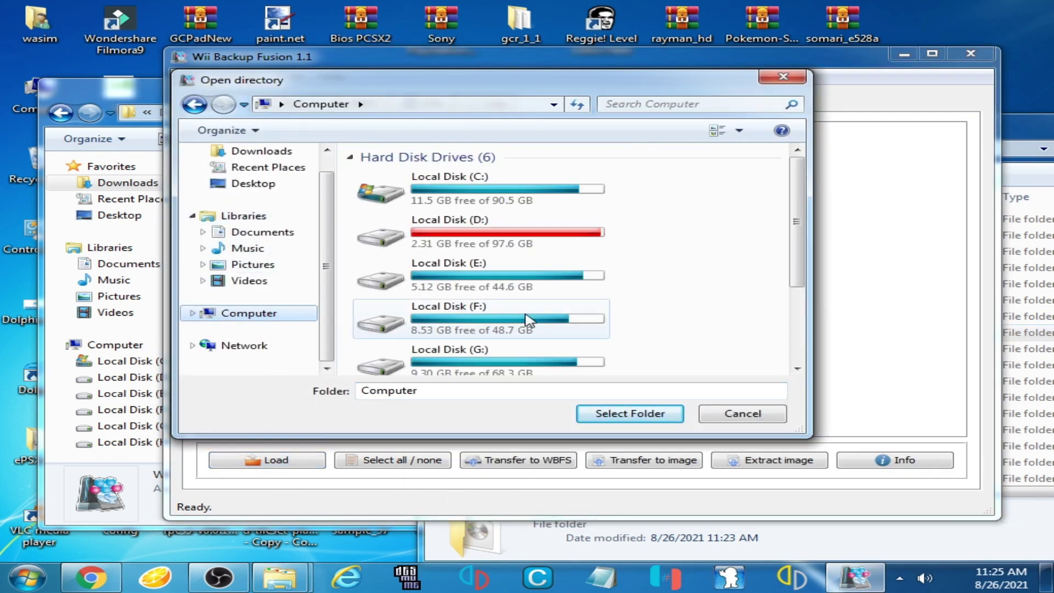
{"action": "double_click", "coordinate": [482, 242]}
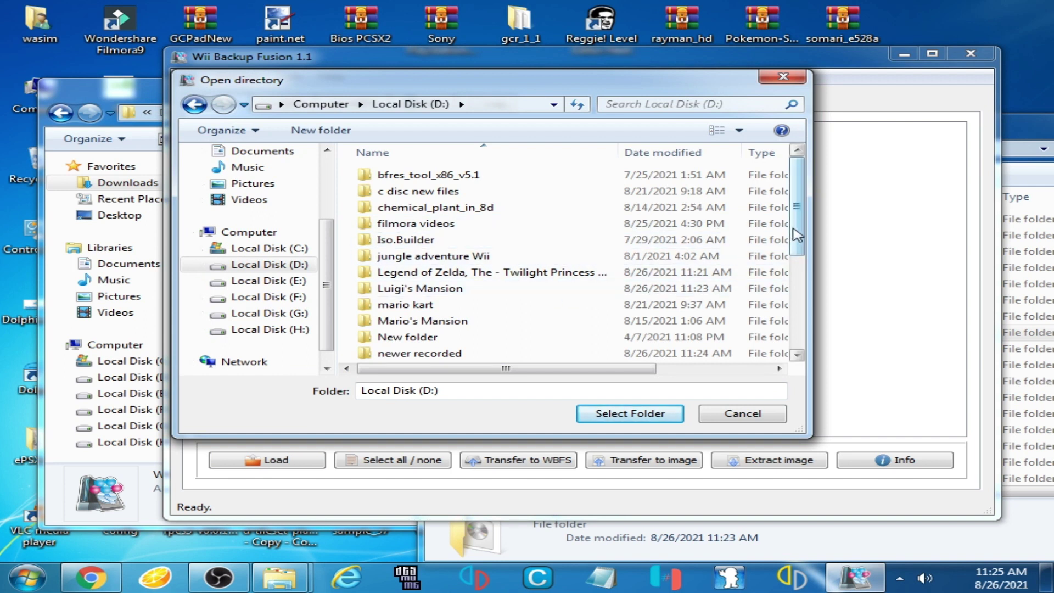
{"action": "scroll", "coordinate": [776, 240], "scroll_direction": "down", "scroll_amount": 1}
{"action": "double_click", "coordinate": [418, 268]}
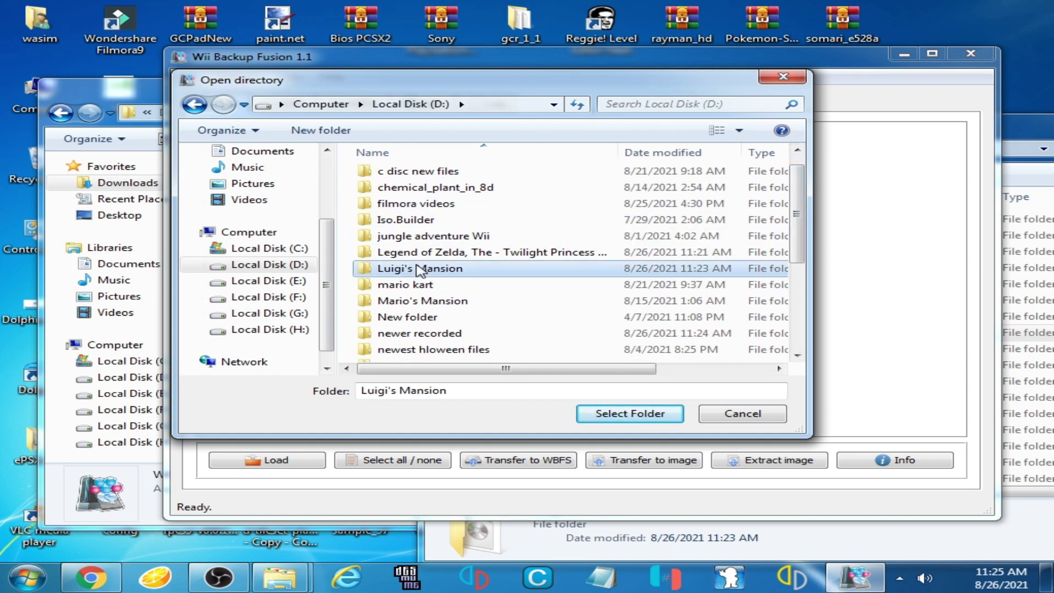
{"action": "left_click", "coordinate": [195, 105]}
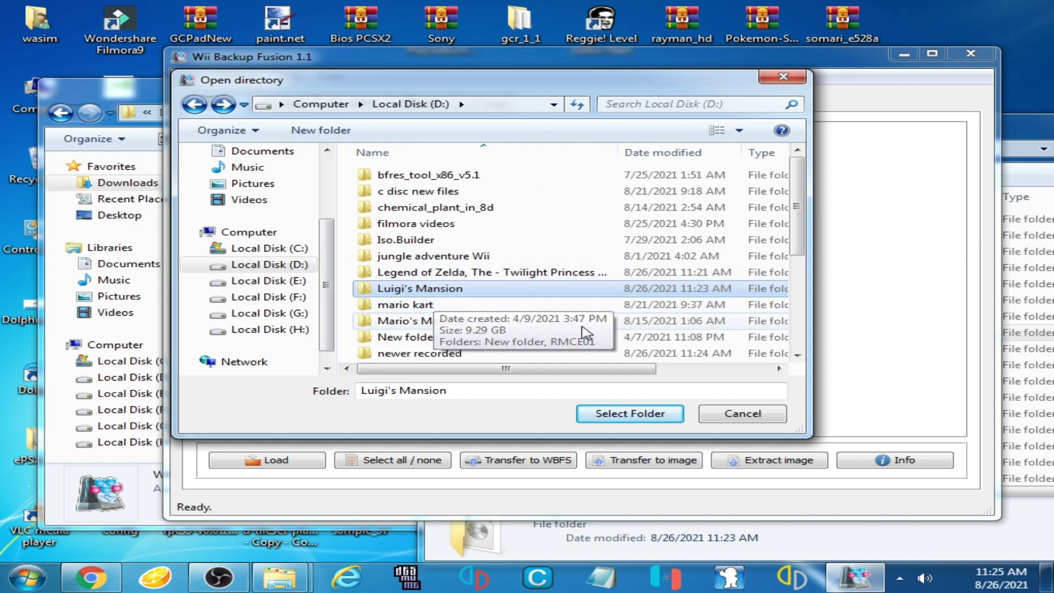
{"action": "left_click", "coordinate": [656, 416]}
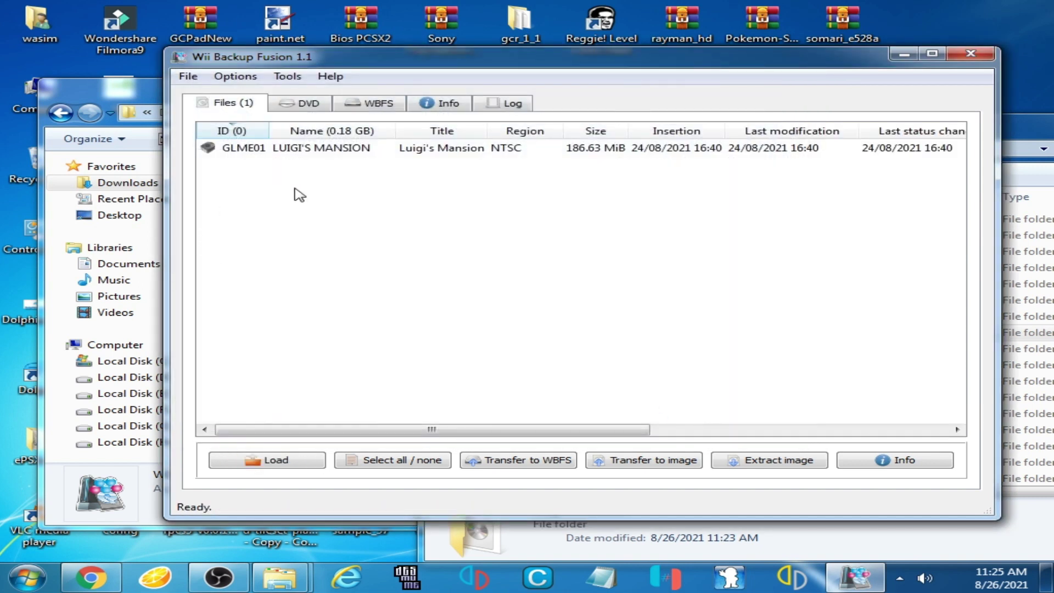
{"action": "left_click", "coordinate": [430, 149]}
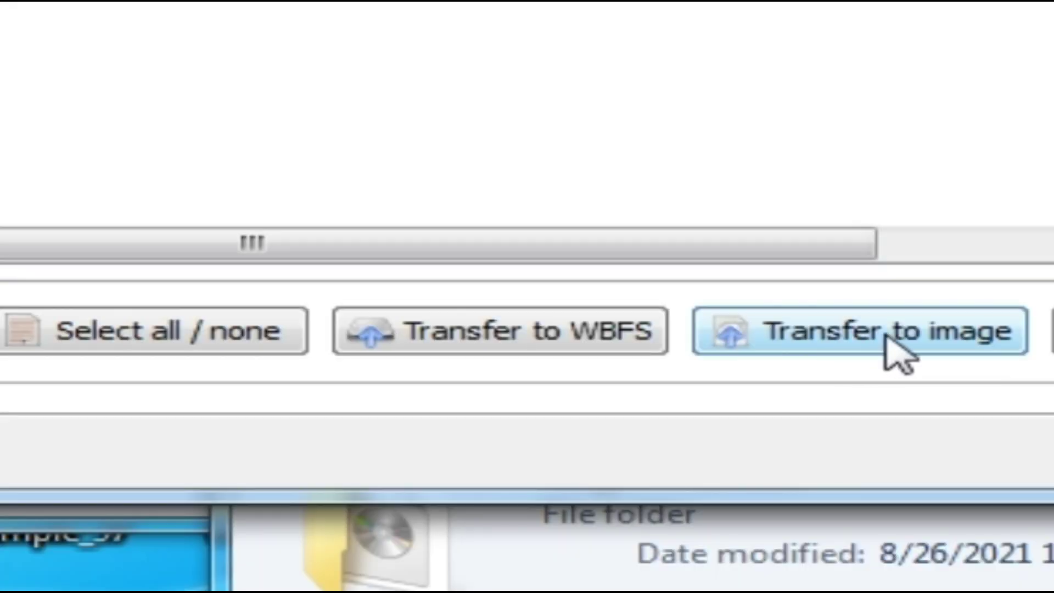
In Transfer to image, browse the output directory to D:\Luigi's Mansion.
{"action": "left_click", "coordinate": [887, 340]}
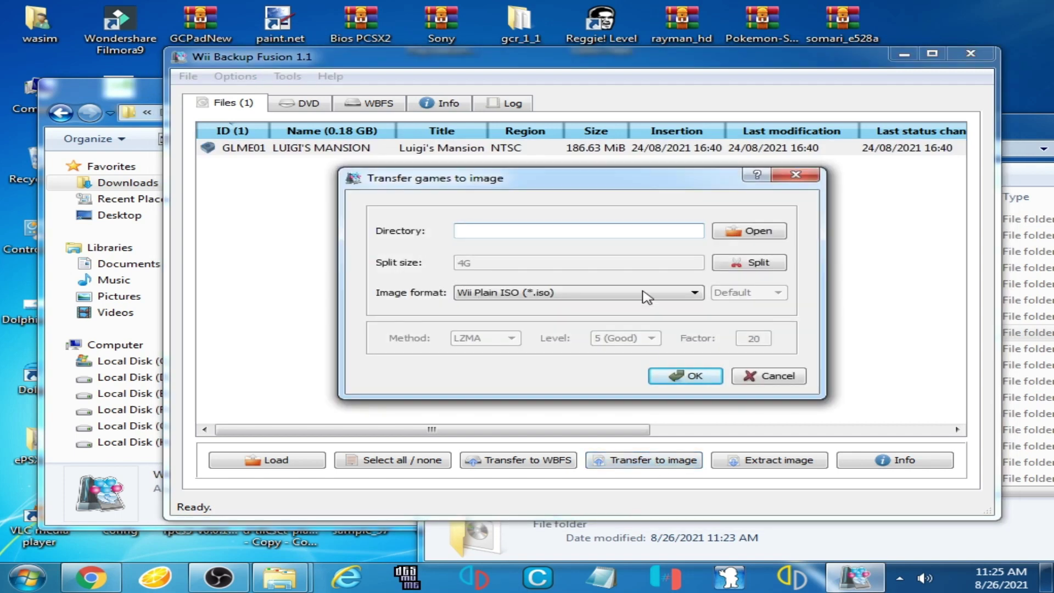
{"action": "left_click", "coordinate": [747, 233]}
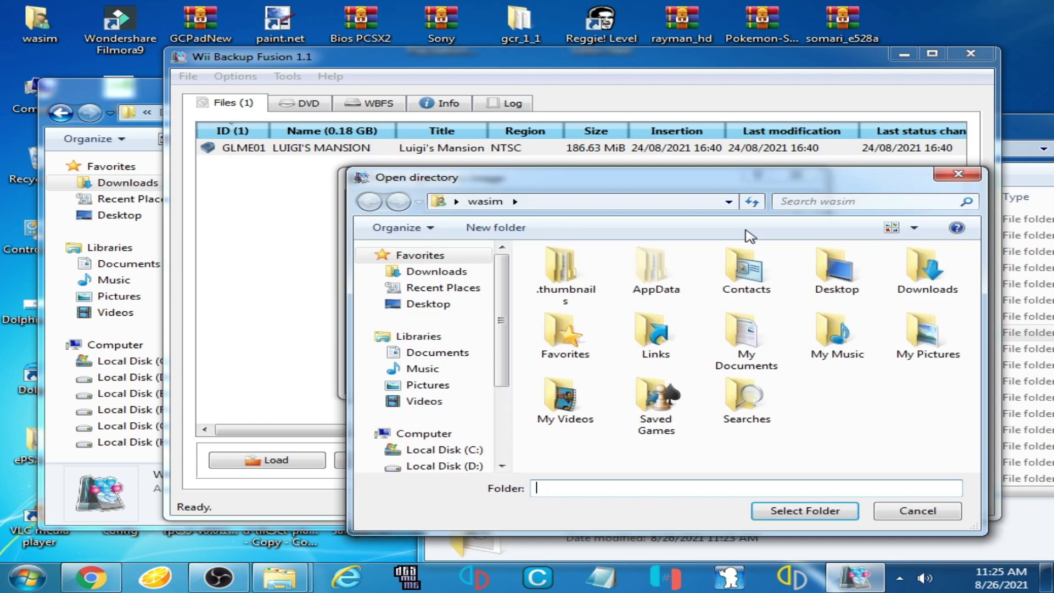
{"action": "left_click", "coordinate": [407, 434]}
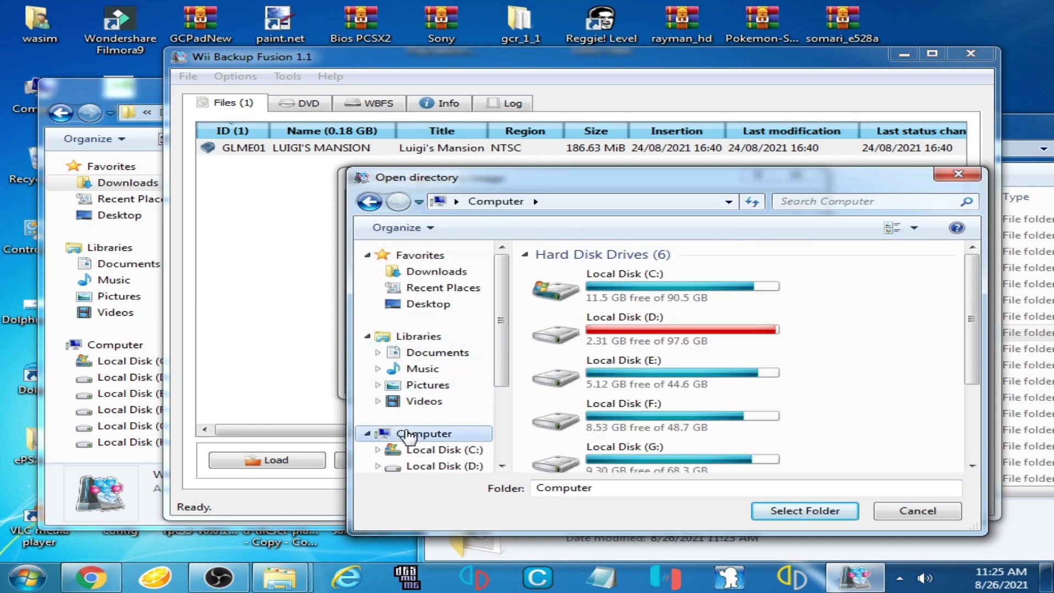
{"action": "double_click", "coordinate": [612, 357]}
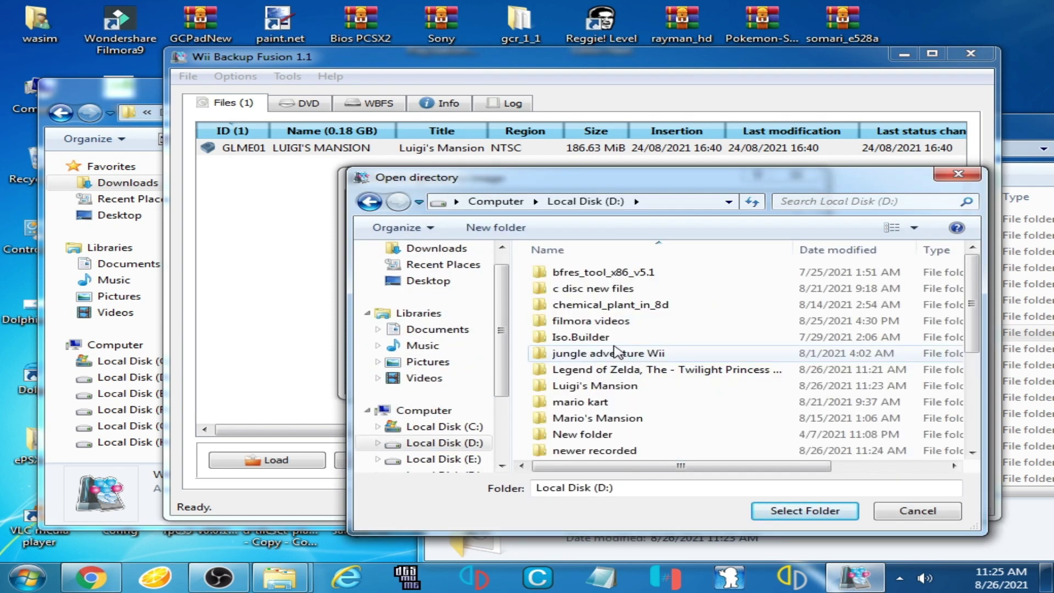
{"action": "double_click", "coordinate": [595, 385]}
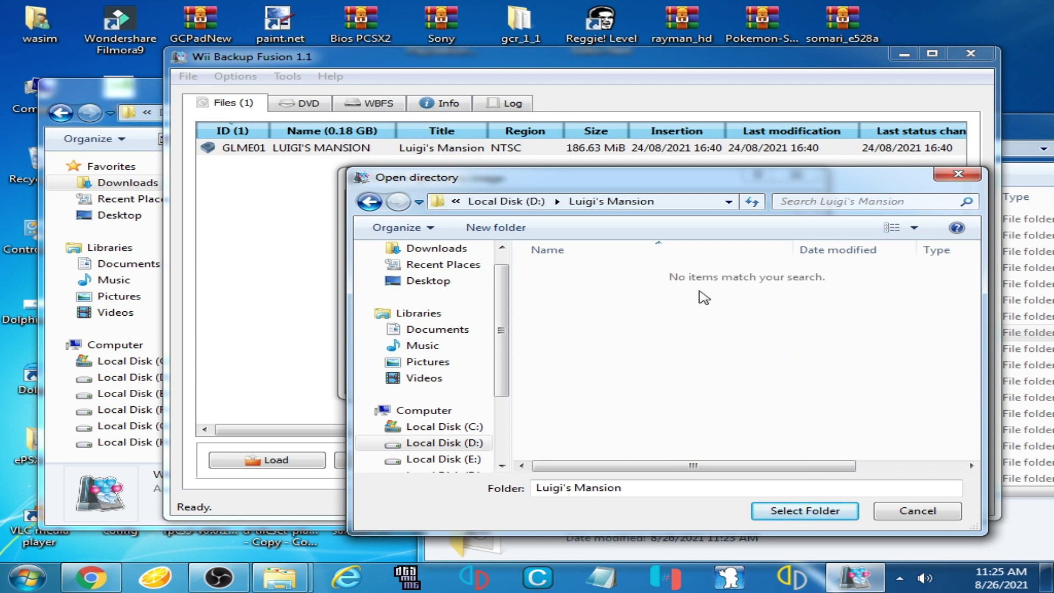
Create 'New folder' inside Luigi's Mansion and select it as the output directory.
{"action": "right_click", "coordinate": [618, 309]}
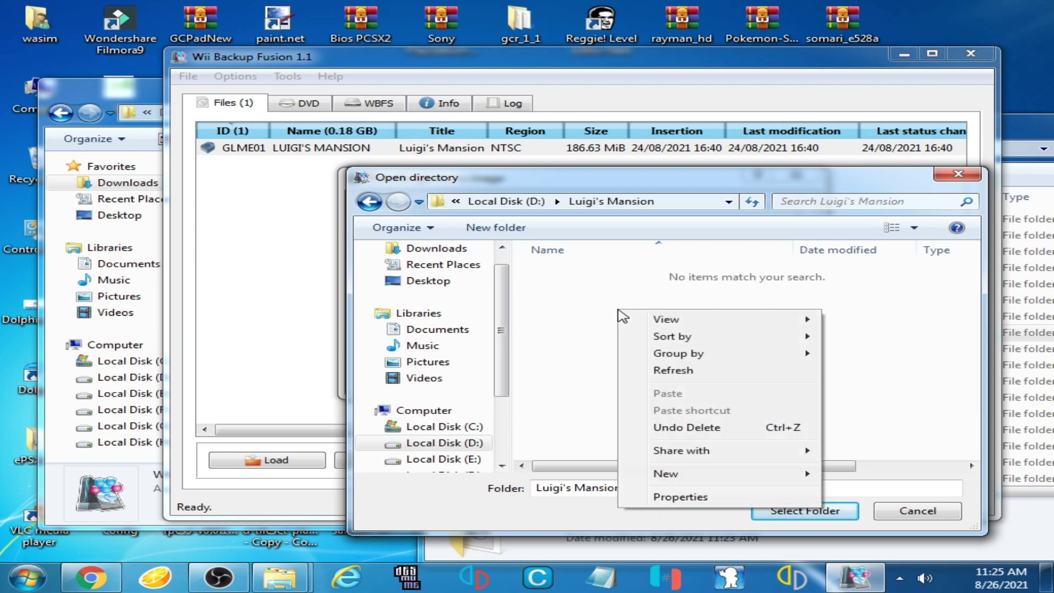
{"action": "mouse_move", "coordinate": [666, 475]}
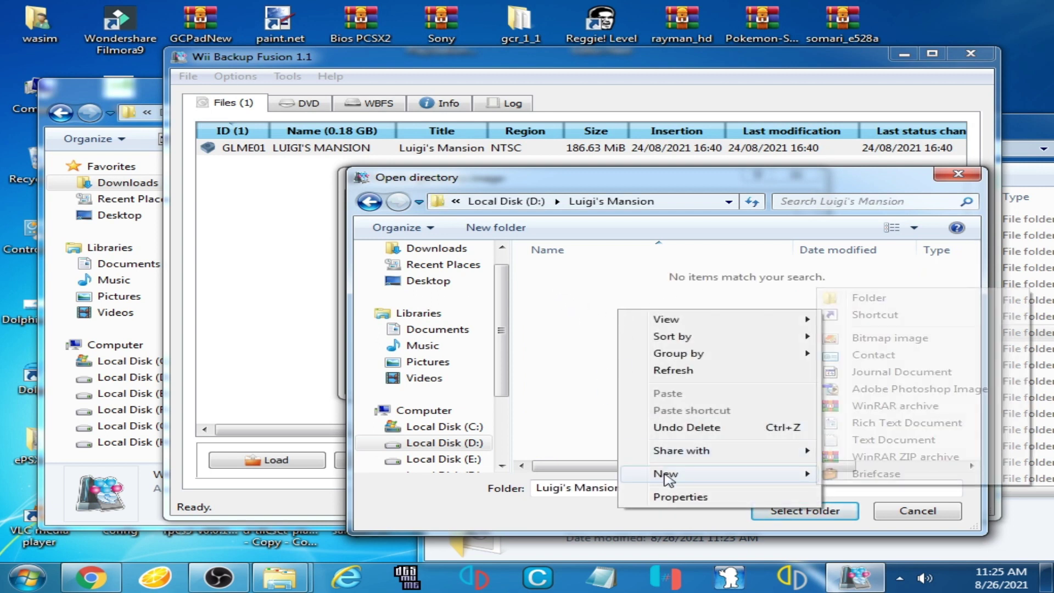
{"action": "left_click", "coordinate": [869, 299]}
{"action": "left_click", "coordinate": [576, 357]}
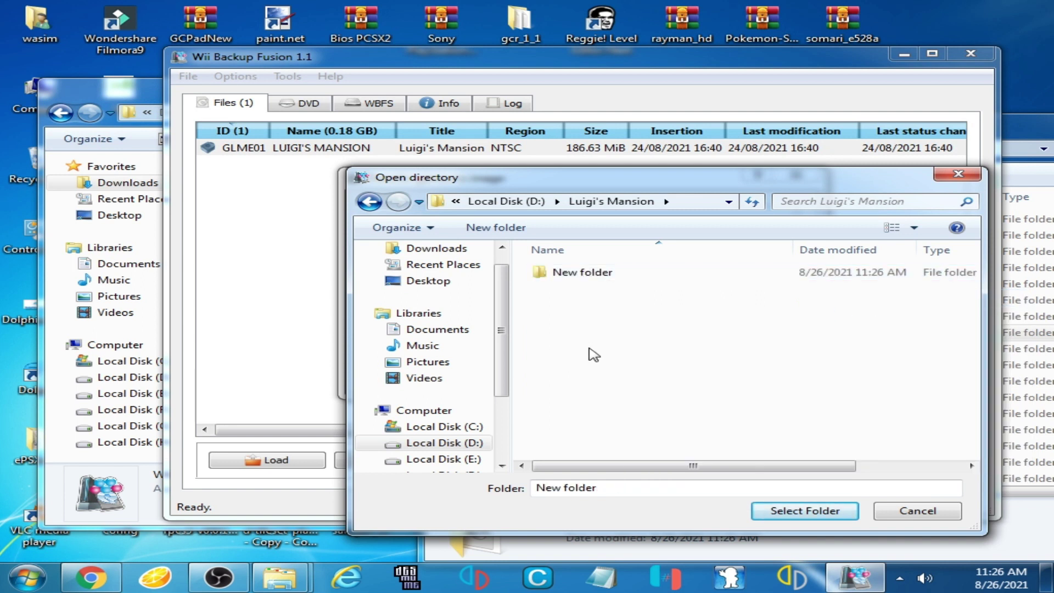
{"action": "left_click", "coordinate": [572, 274]}
{"action": "left_click", "coordinate": [790, 513]}
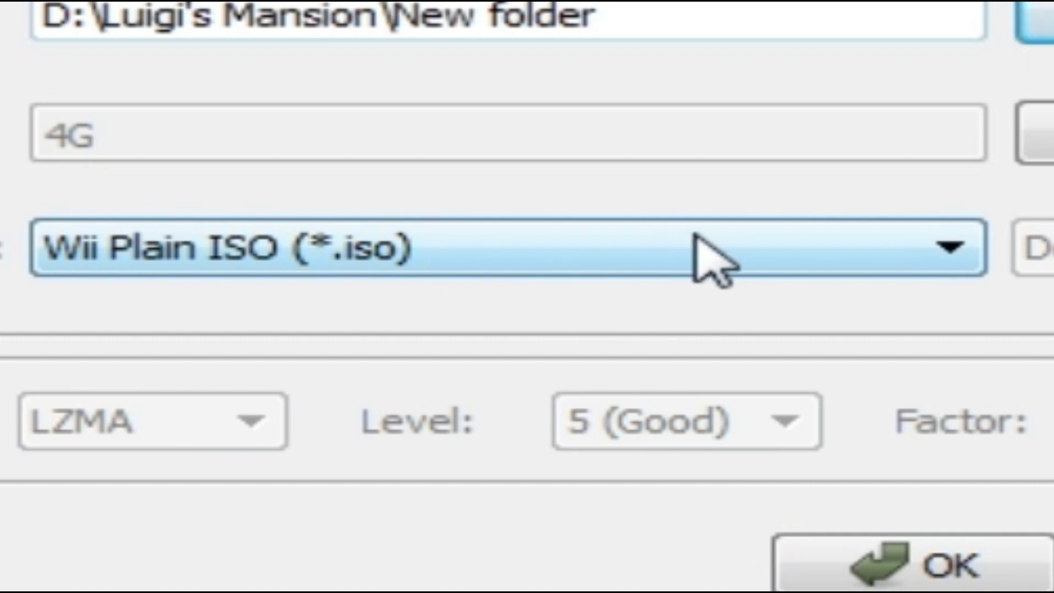
Set the image format to Wii Backup File System Container (*.wbfs) and start the conversion.
{"action": "left_click", "coordinate": [696, 245]}
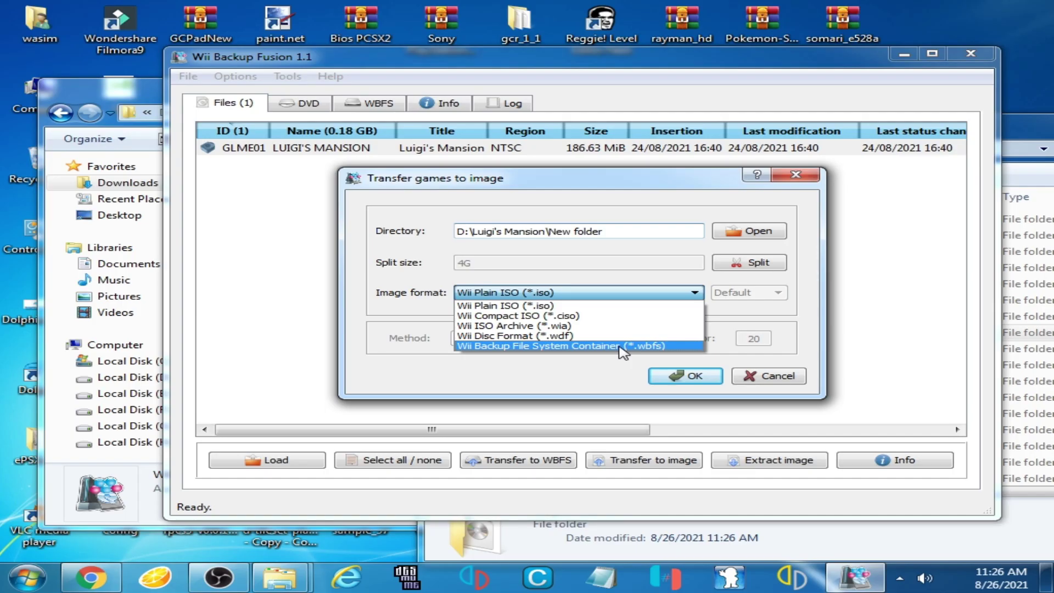
{"action": "left_click", "coordinate": [623, 346]}
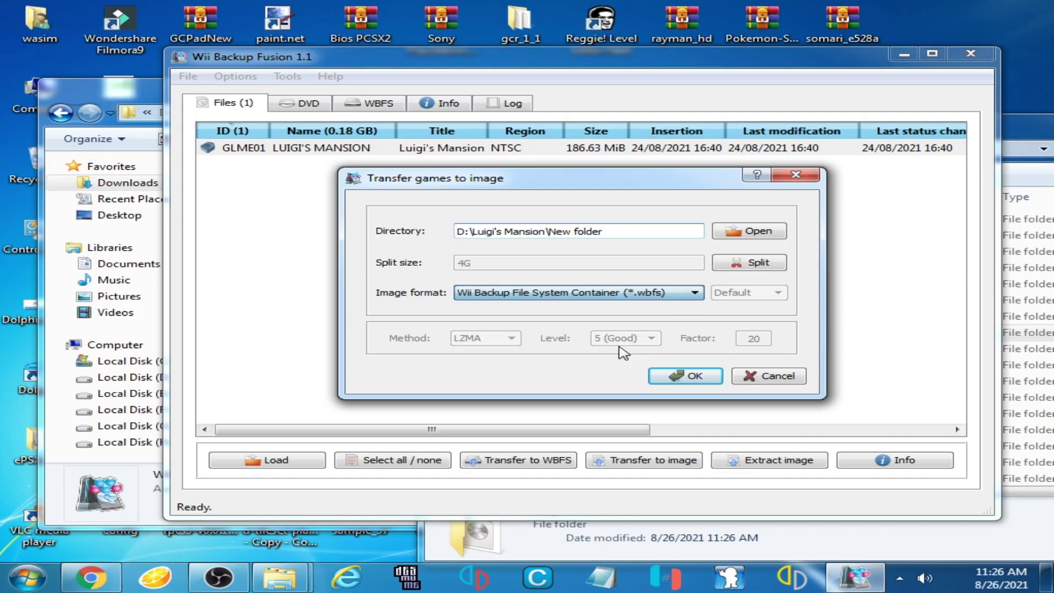
{"action": "left_click", "coordinate": [690, 375]}
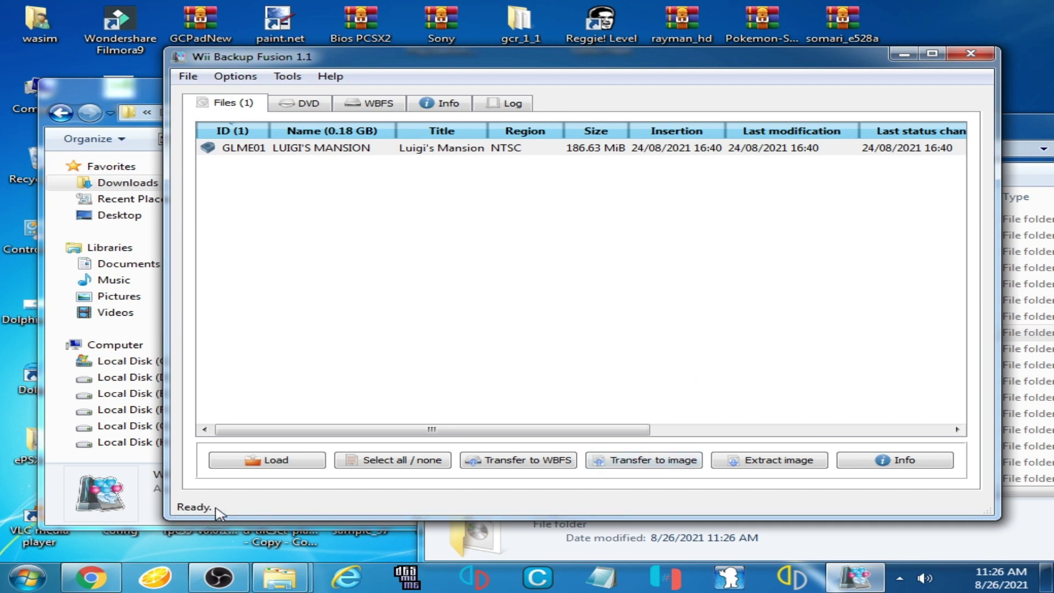
Close Wii Backup Fusion and open Luigi's Mansion\New folder to check for GLME01.wbfs.
{"action": "left_click", "coordinate": [970, 54]}
{"action": "left_click_drag", "start_coordinate": [657, 134], "coordinate": [599, 112]}
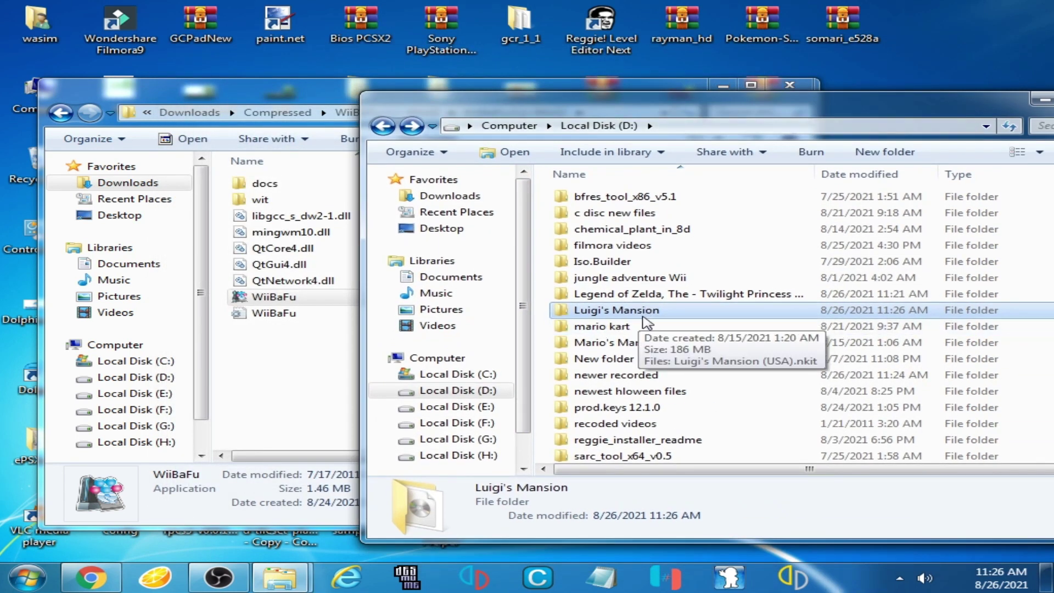
{"action": "double_click", "coordinate": [614, 316]}
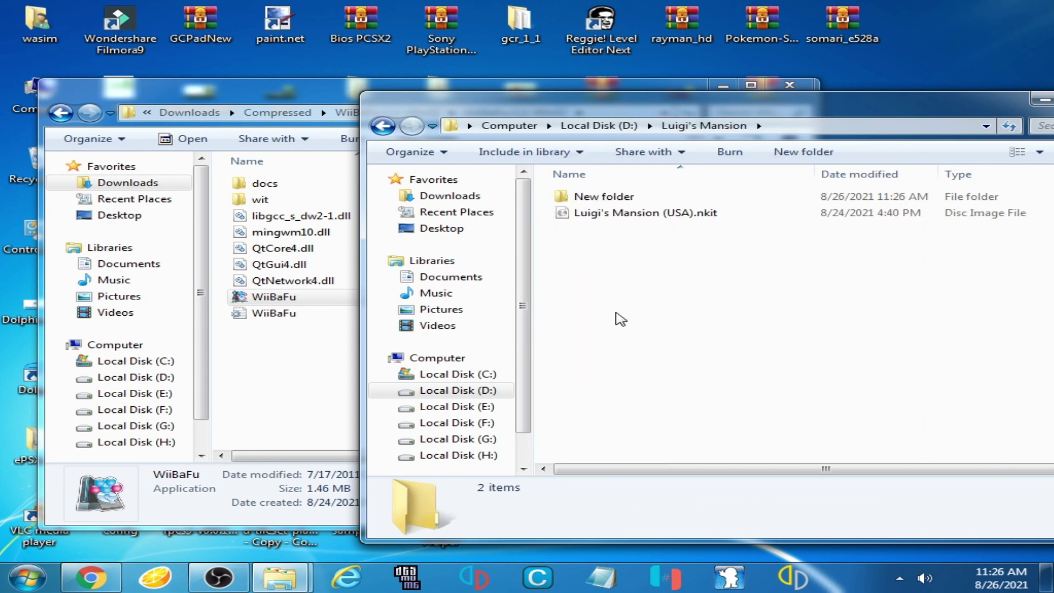
{"action": "left_click", "coordinate": [616, 199]}
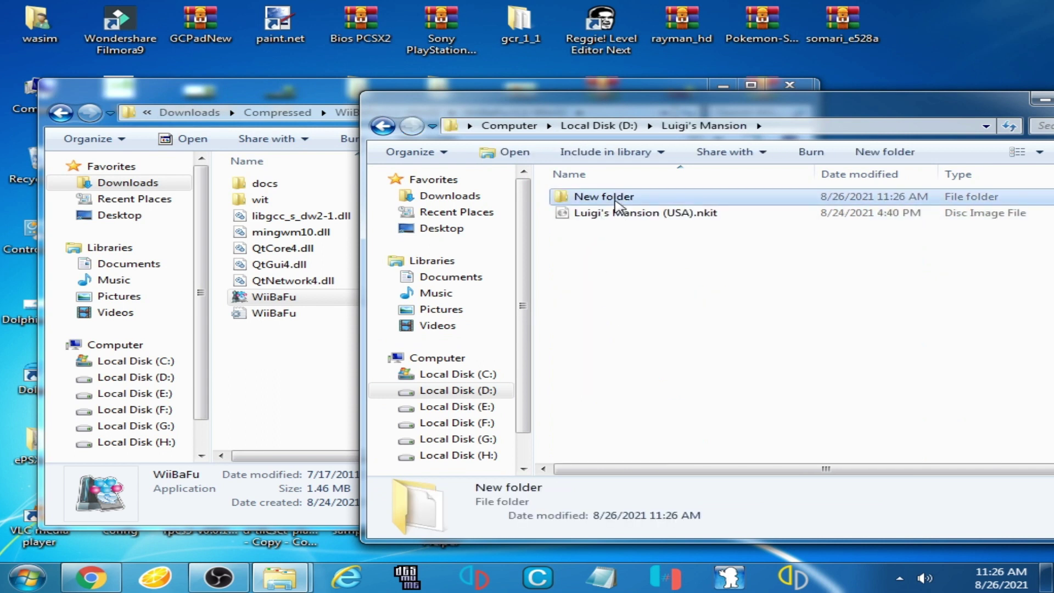
{"action": "double_click", "coordinate": [617, 199]}
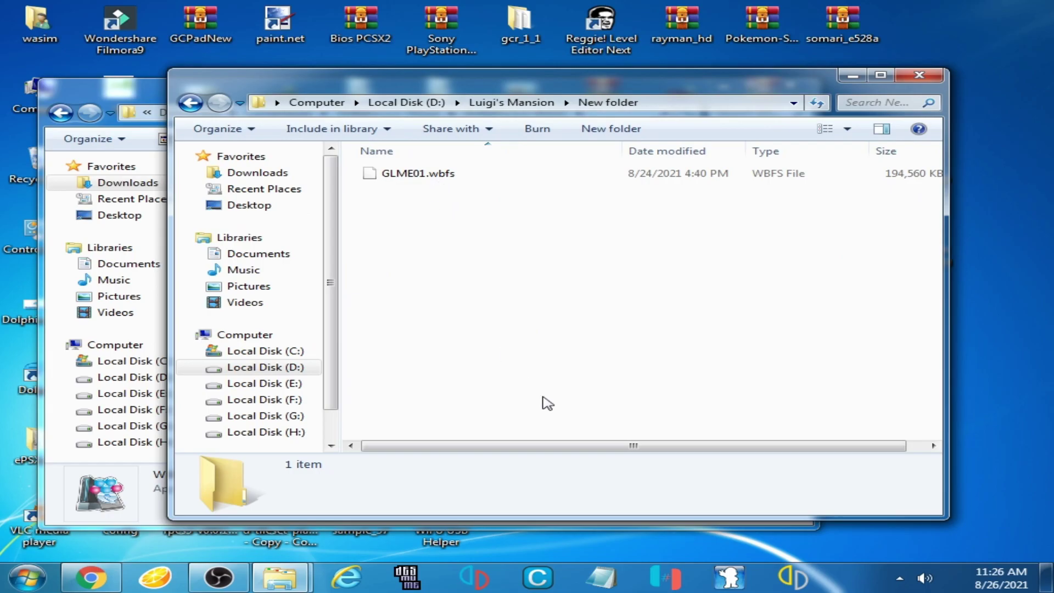
Move the Luigi's Mansion window aside and bring the WiiBaFu program folder forward.
{"action": "left_click_drag", "start_coordinate": [546, 447], "coordinate": [489, 437]}
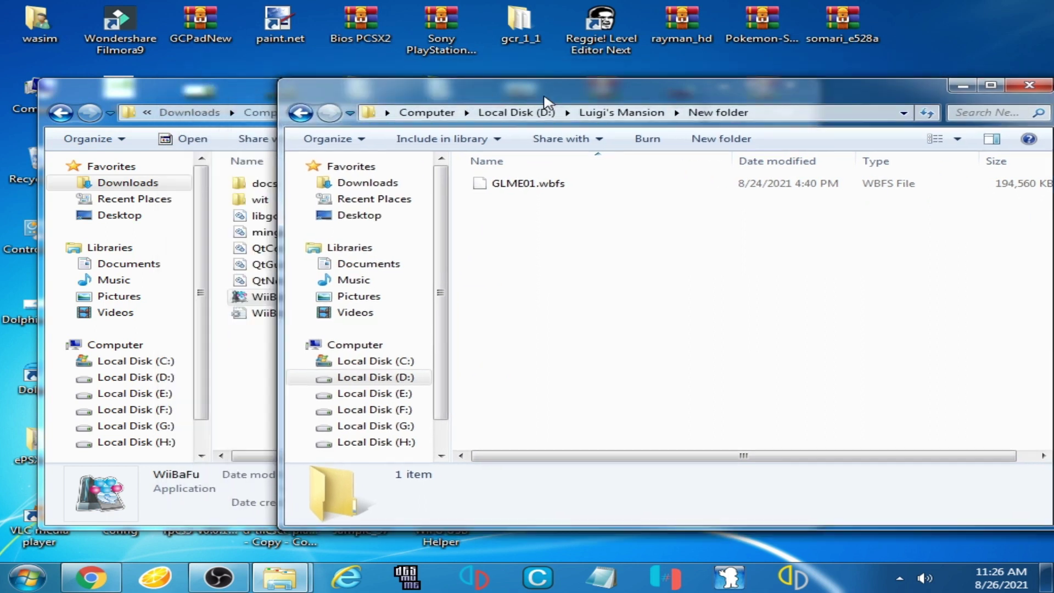
{"action": "left_click_drag", "start_coordinate": [518, 97], "coordinate": [643, 101]}
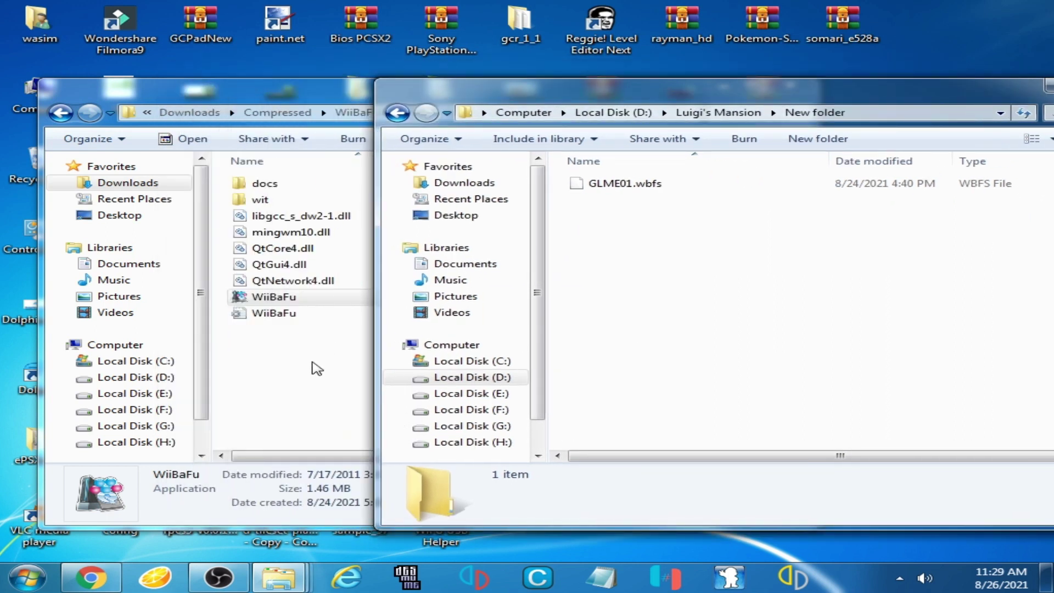
{"action": "left_click_drag", "start_coordinate": [340, 88], "coordinate": [436, 66]}
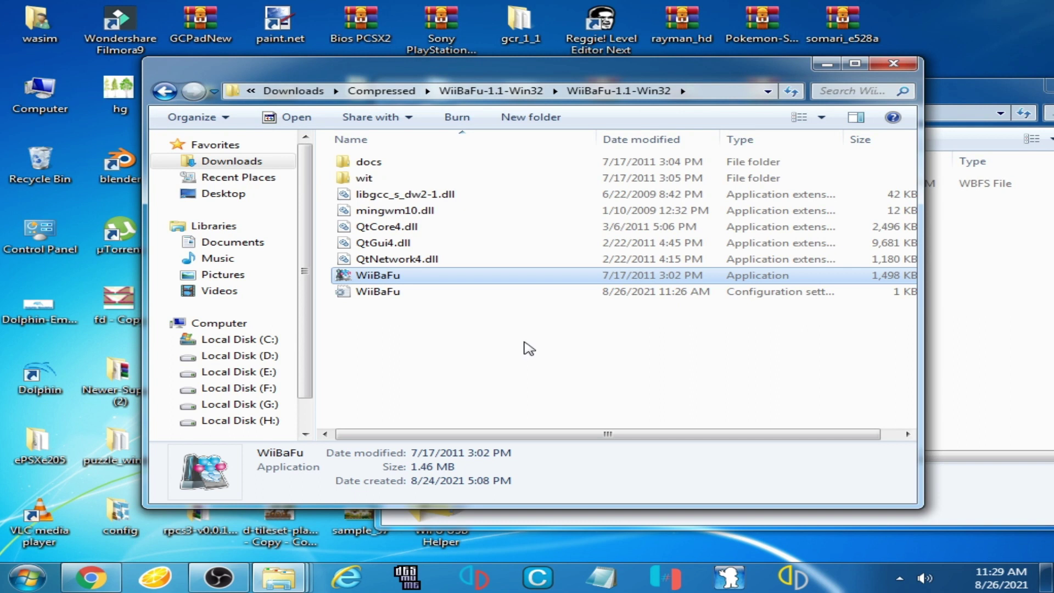
Bring the NKit 1.4 + Wii Partitions window forward and position it on screen.
{"action": "mouse_move", "coordinate": [279, 577]}
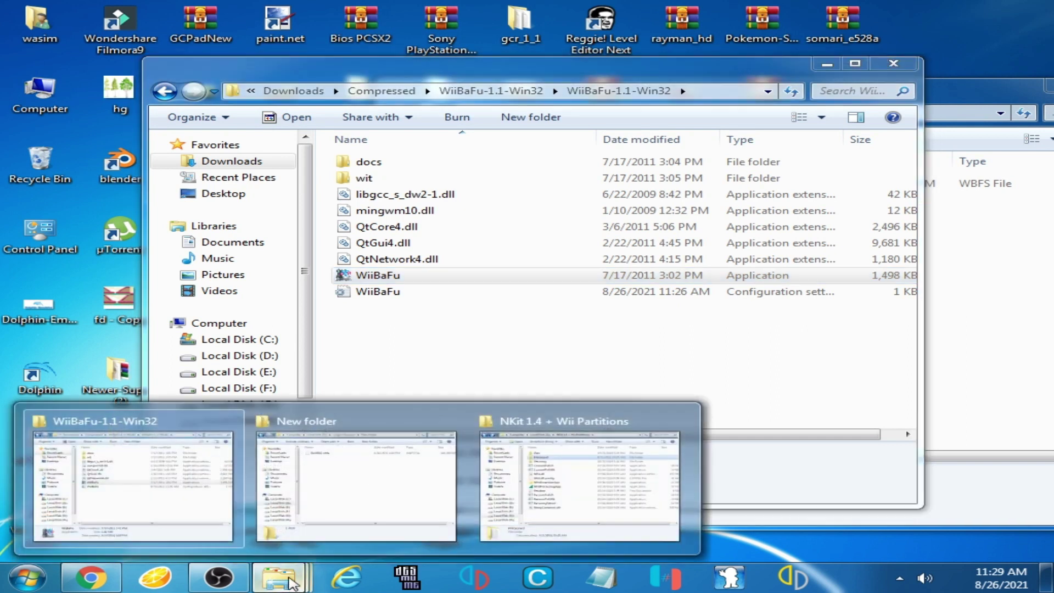
{"action": "left_click", "coordinate": [563, 486]}
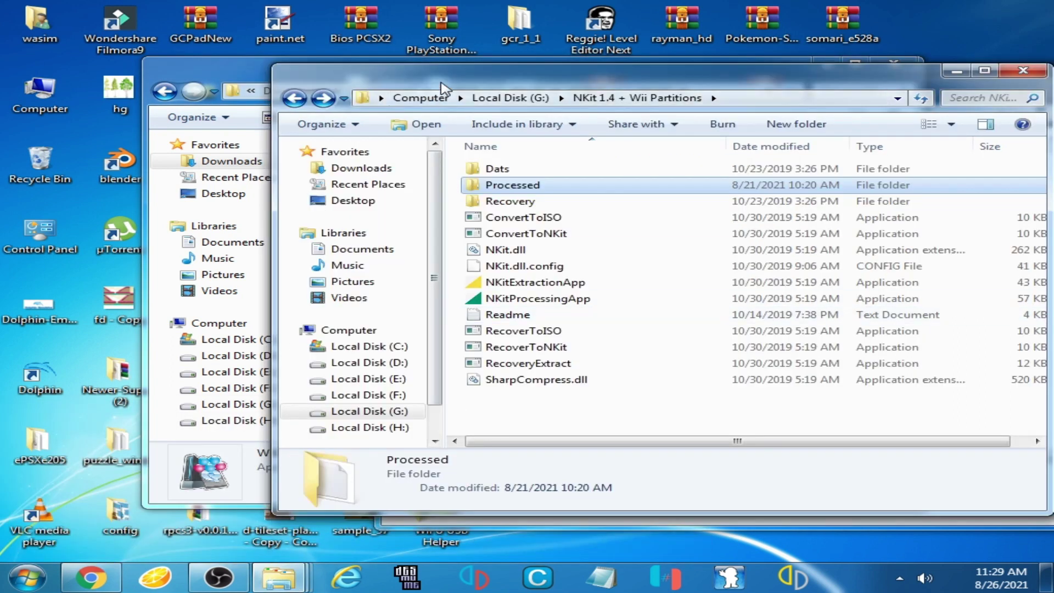
{"action": "left_click_drag", "start_coordinate": [443, 89], "coordinate": [695, 127]}
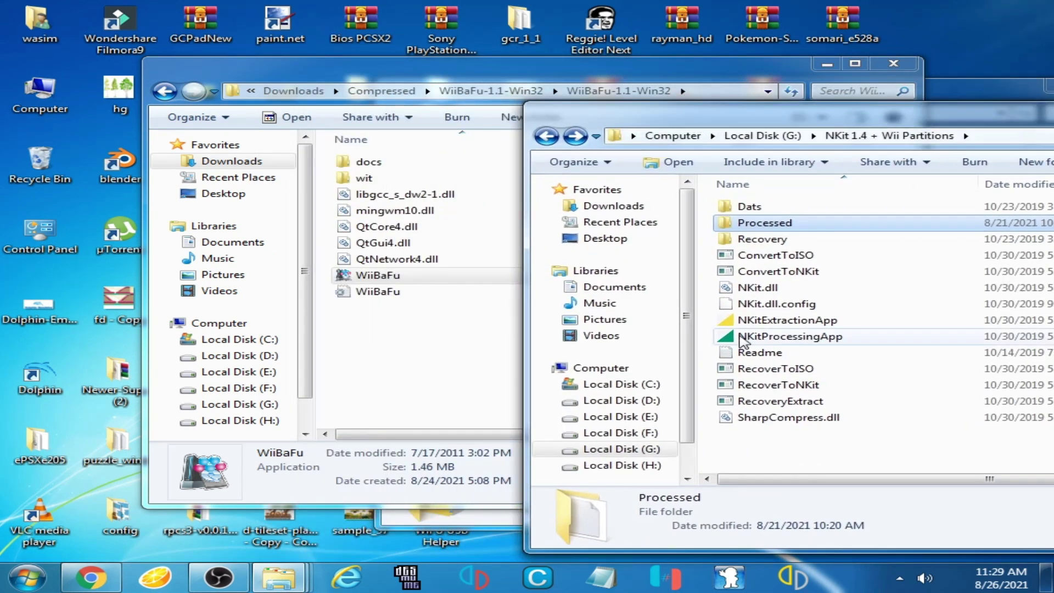
{"action": "mouse_move", "coordinate": [774, 354]}
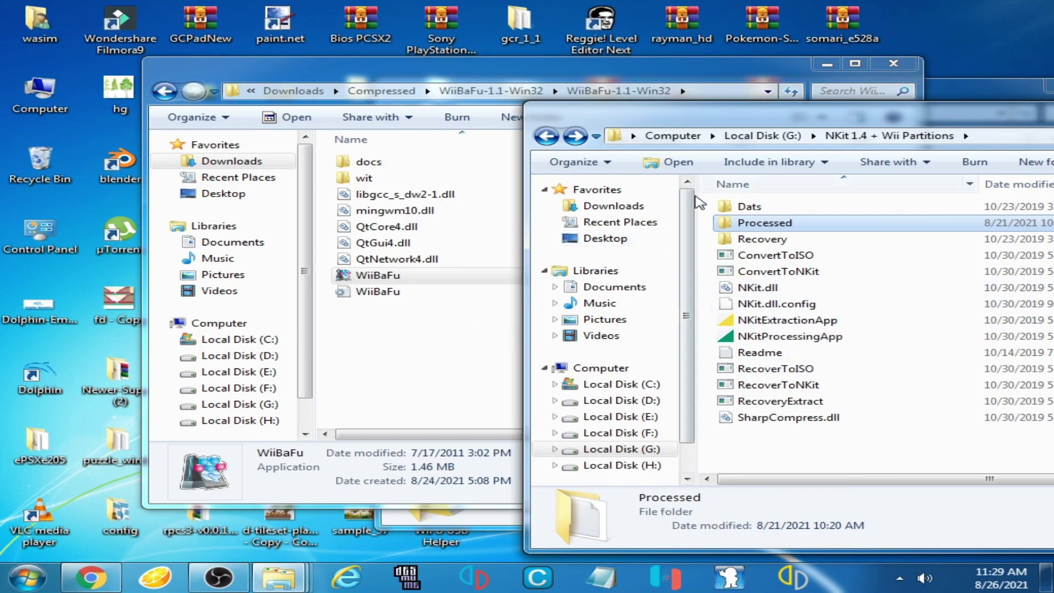
{"action": "left_click_drag", "start_coordinate": [747, 123], "coordinate": [648, 110]}
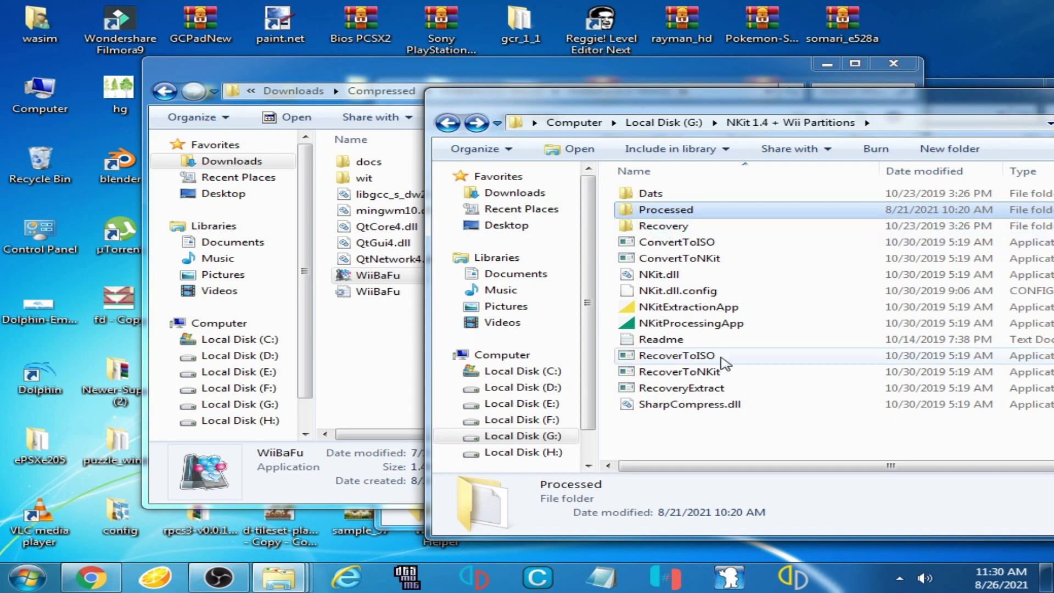
{"action": "mouse_move", "coordinate": [726, 363]}
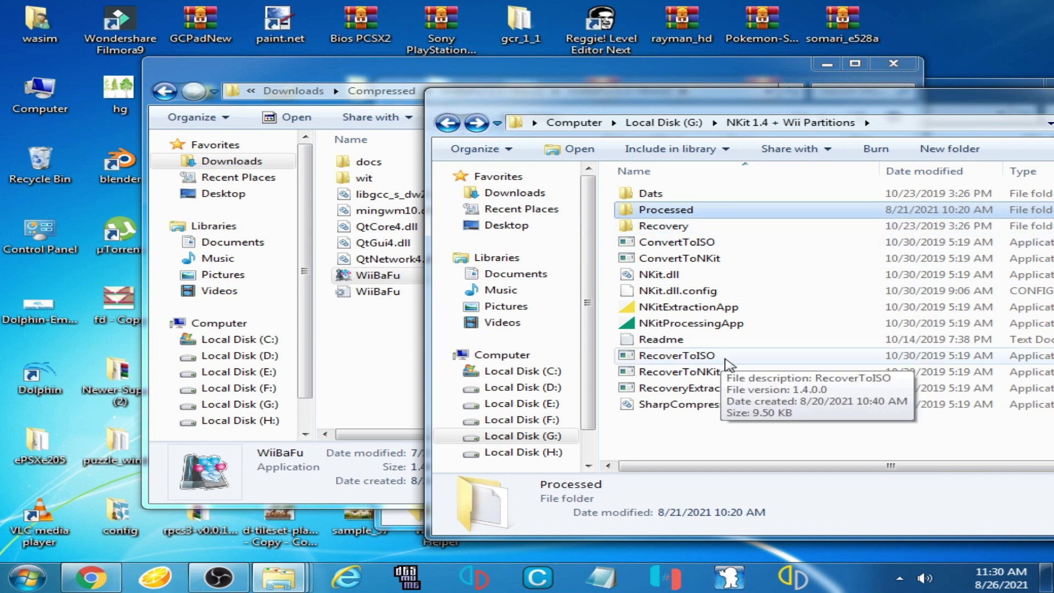
Open Processed\Wii and shift that window to reveal the WiiBaFu folder.
{"action": "double_click", "coordinate": [644, 214]}
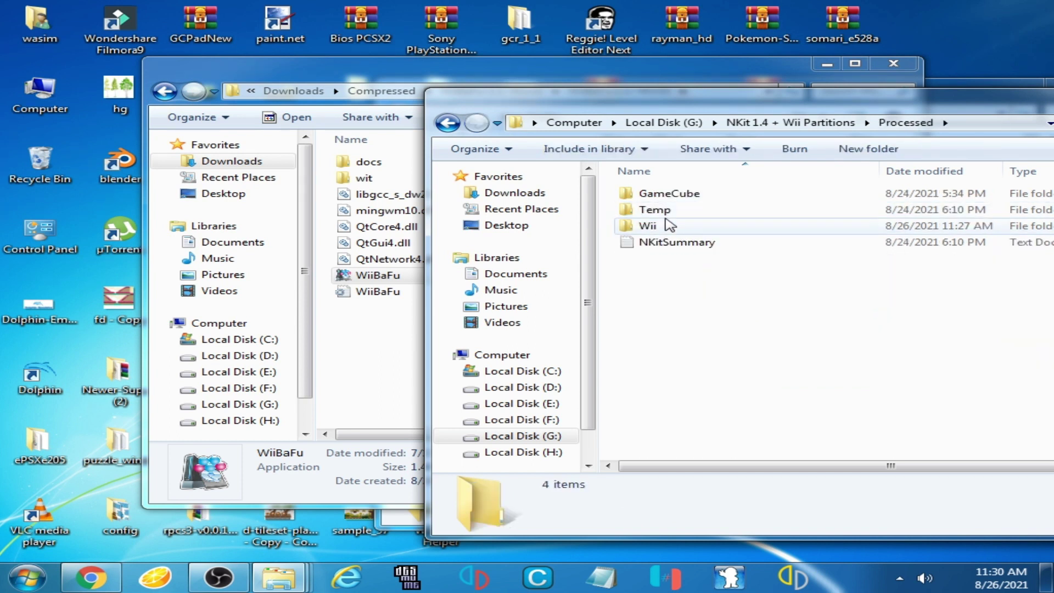
{"action": "double_click", "coordinate": [648, 225]}
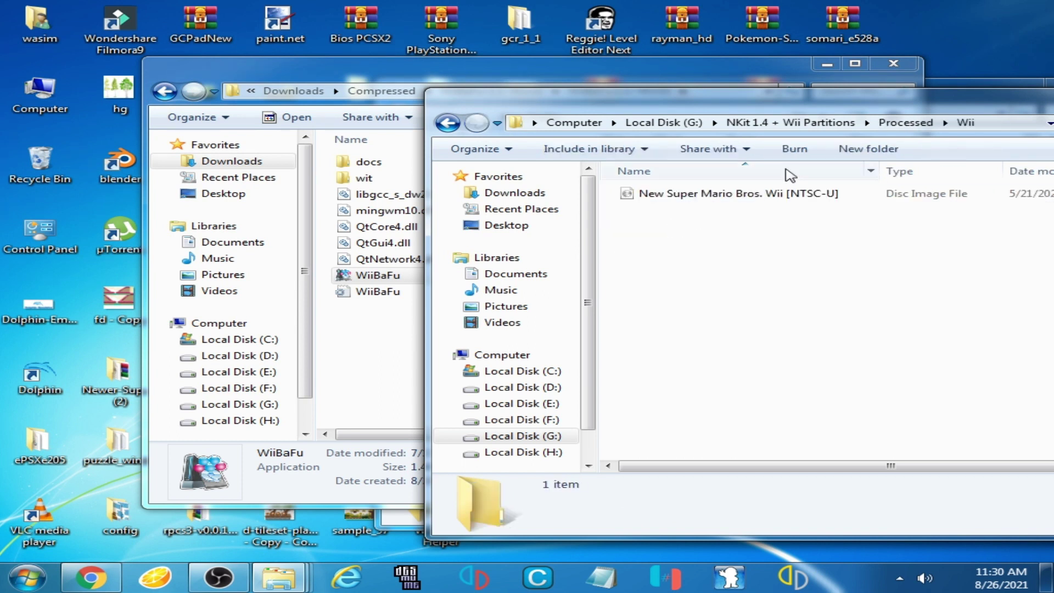
{"action": "left_click_drag", "start_coordinate": [800, 101], "coordinate": [640, 103]}
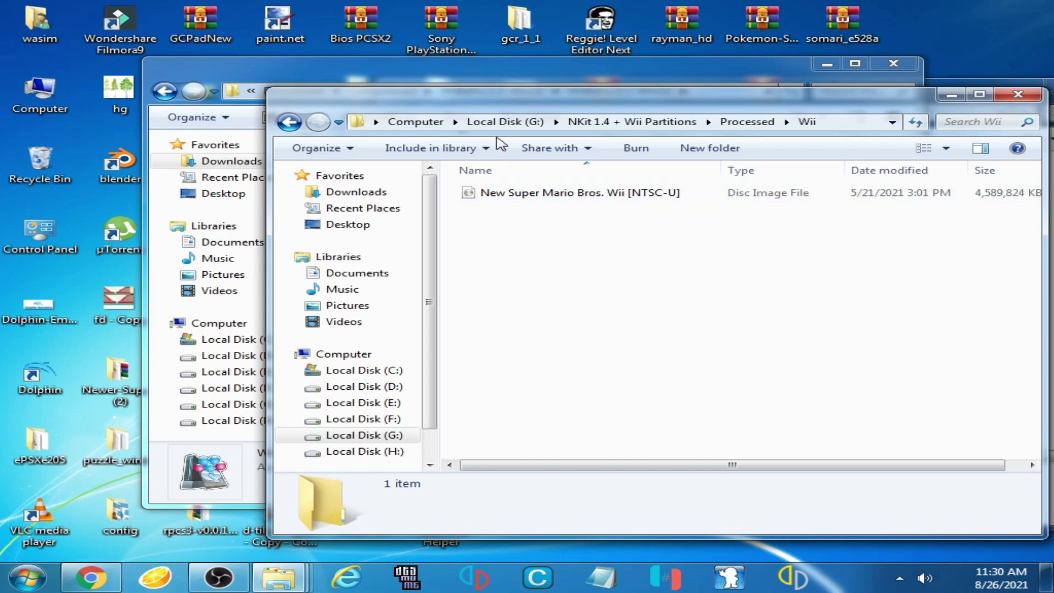
{"action": "left_click_drag", "start_coordinate": [499, 103], "coordinate": [636, 119]}
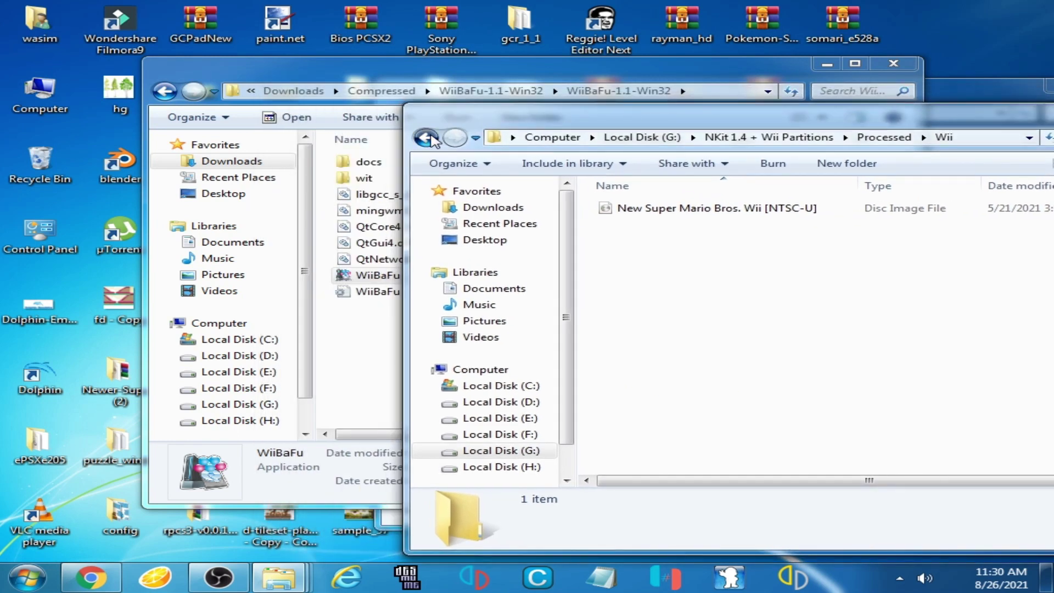
Check the GameCube folder, then reopen the Wii folder holding the Mario image.
{"action": "left_click", "coordinate": [432, 139]}
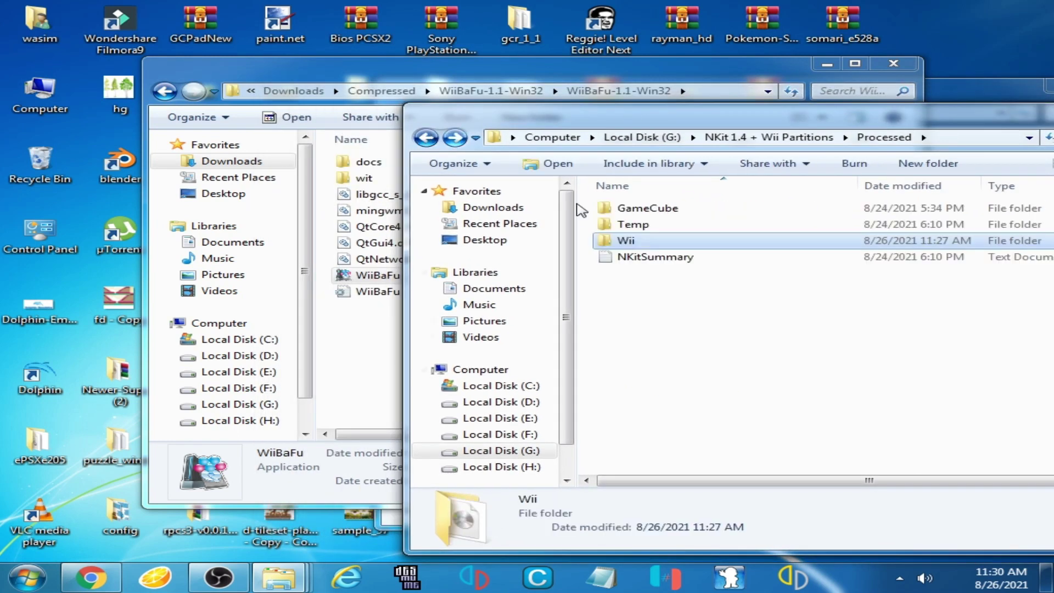
{"action": "double_click", "coordinate": [634, 210]}
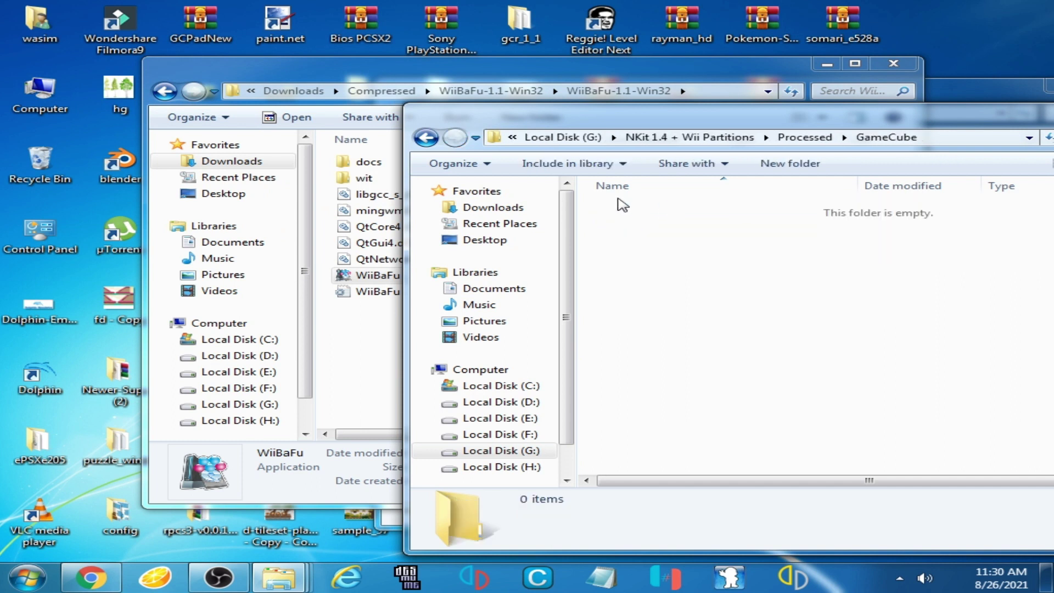
{"action": "left_click", "coordinate": [431, 137]}
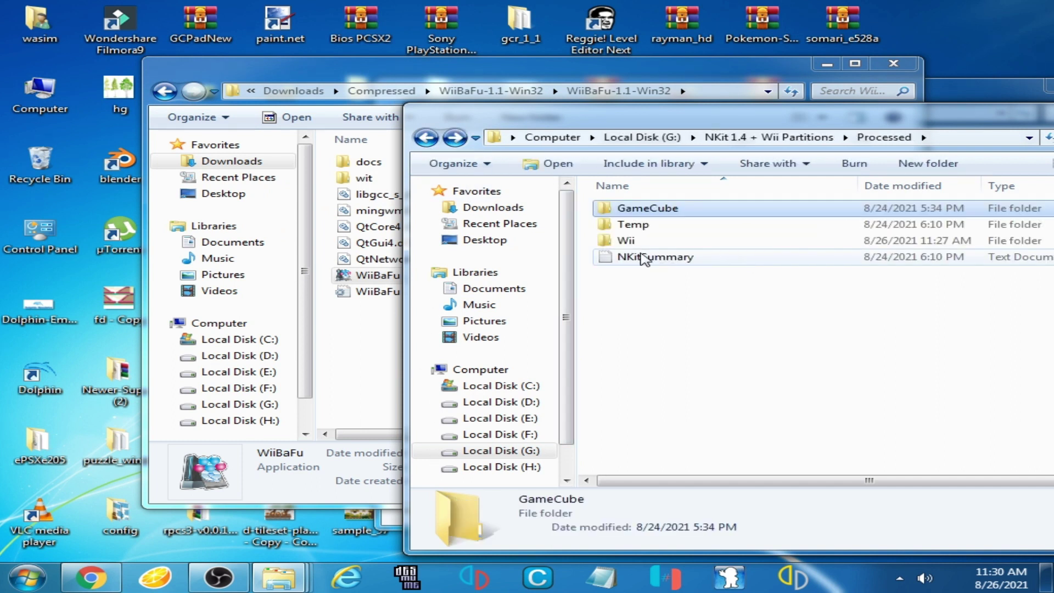
{"action": "double_click", "coordinate": [632, 242]}
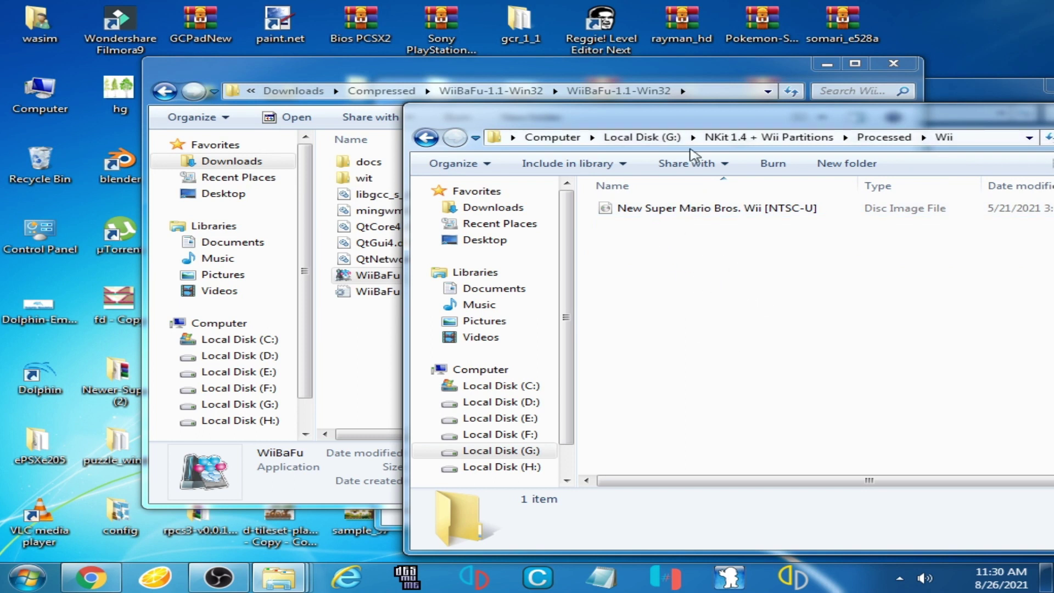
{"action": "left_click_drag", "start_coordinate": [720, 124], "coordinate": [818, 167]}
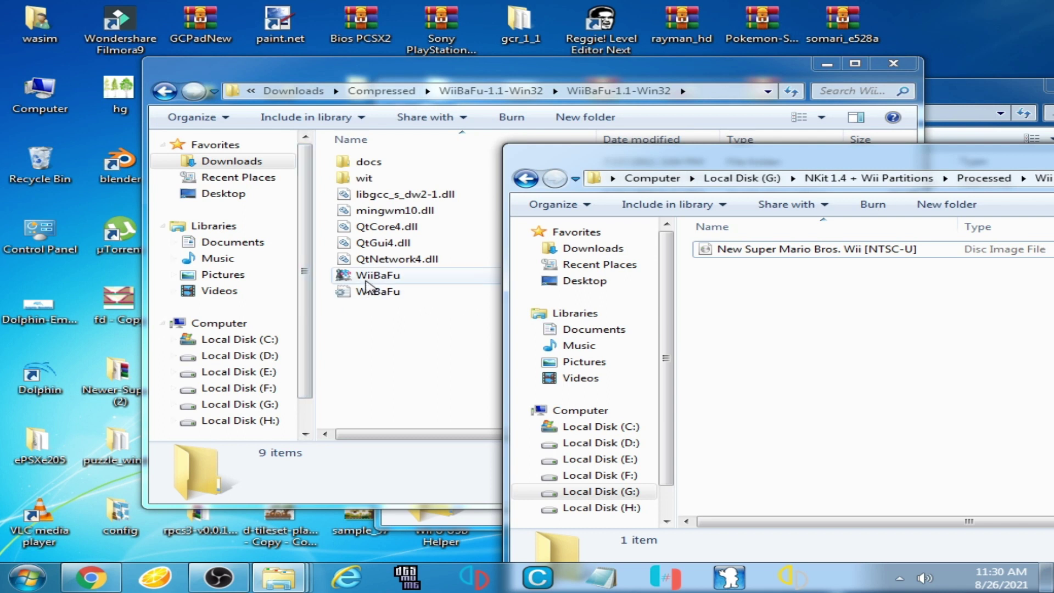
Launch Wii Backup Fusion from the WiiBaFu program folder.
{"action": "left_click", "coordinate": [374, 279]}
{"action": "double_click", "coordinate": [372, 282]}
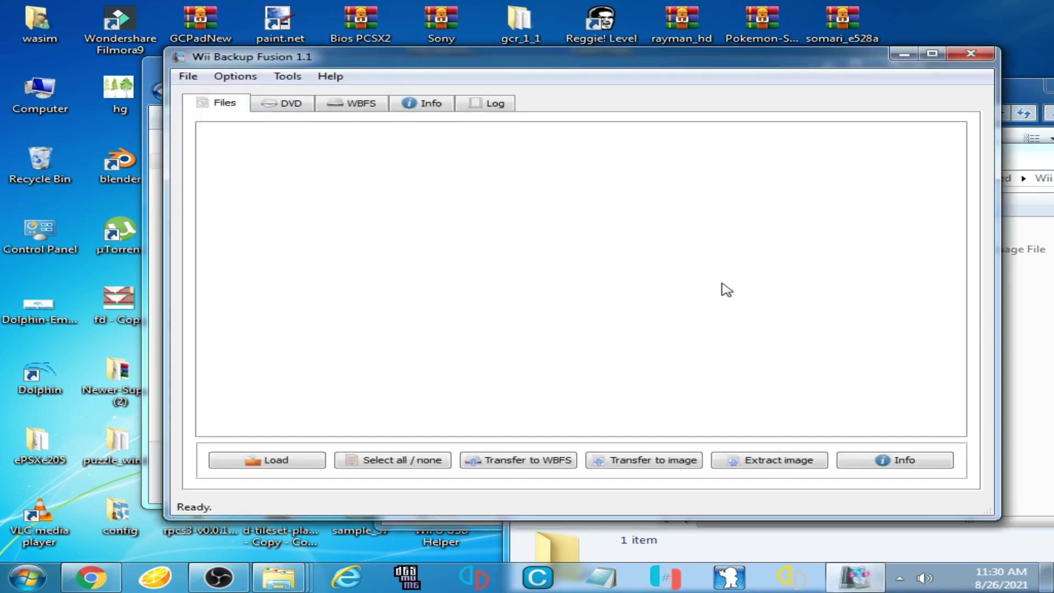
{"action": "left_click", "coordinate": [1040, 331]}
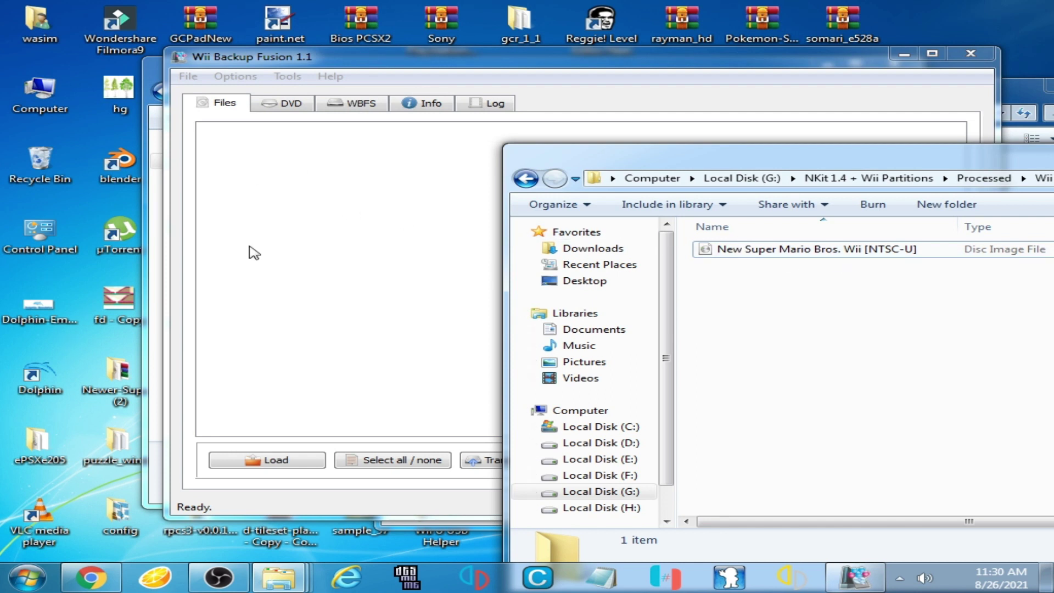
Browse the folder picker to G:\NKit 1.4 + Wii Partitions\Processed with Wii selected.
{"action": "left_click", "coordinate": [295, 465]}
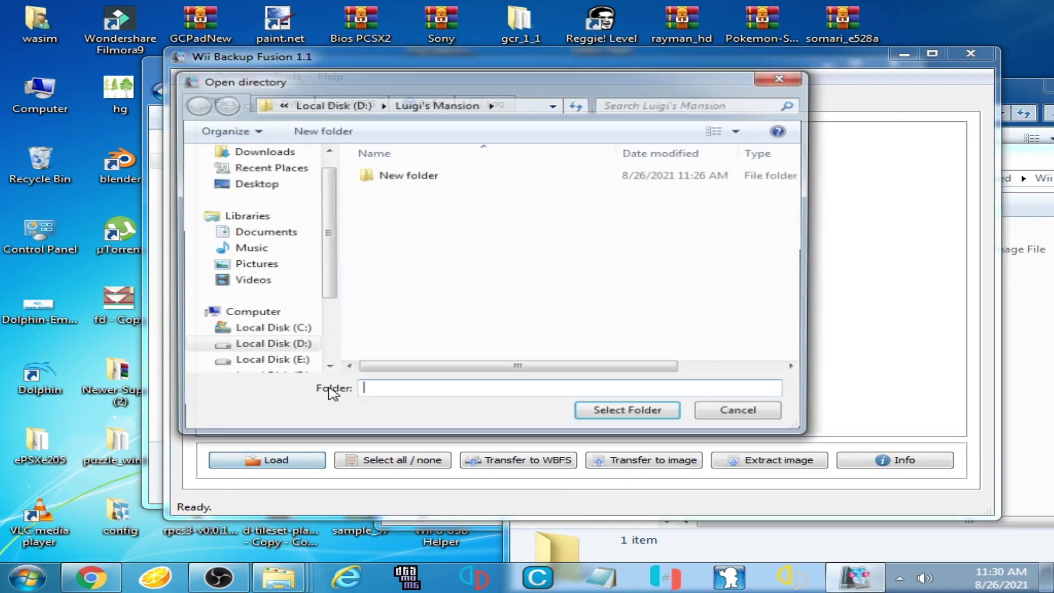
{"action": "left_click", "coordinate": [262, 314]}
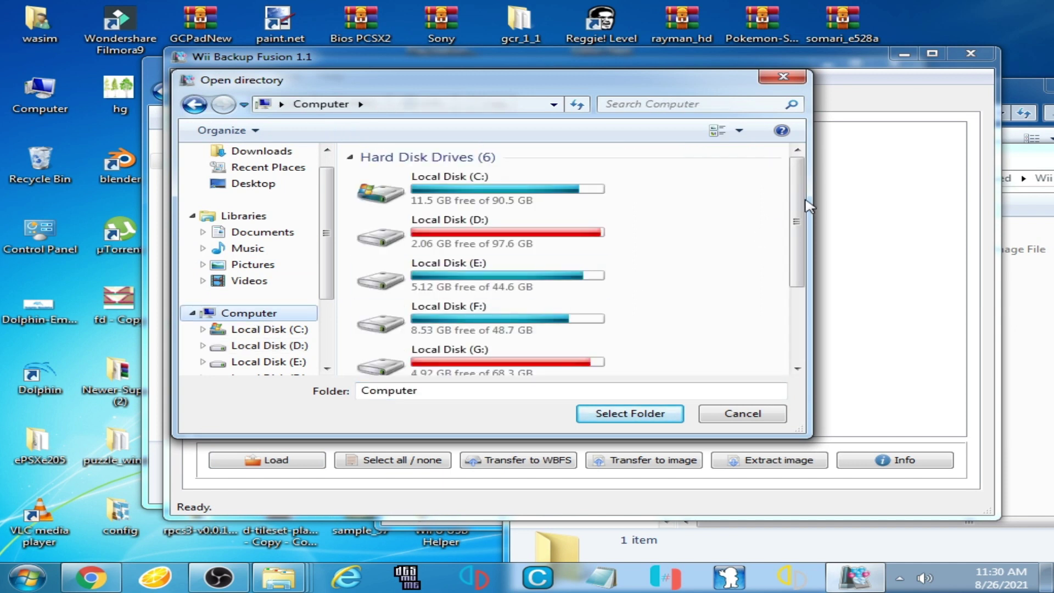
{"action": "left_click_drag", "start_coordinate": [792, 225], "coordinate": [797, 268]}
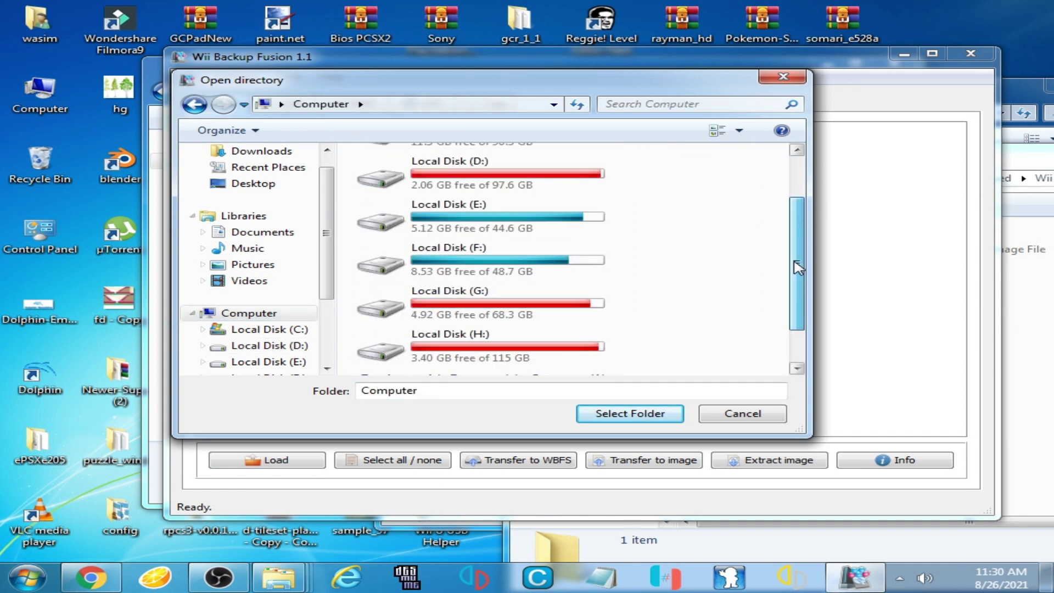
{"action": "double_click", "coordinate": [467, 300]}
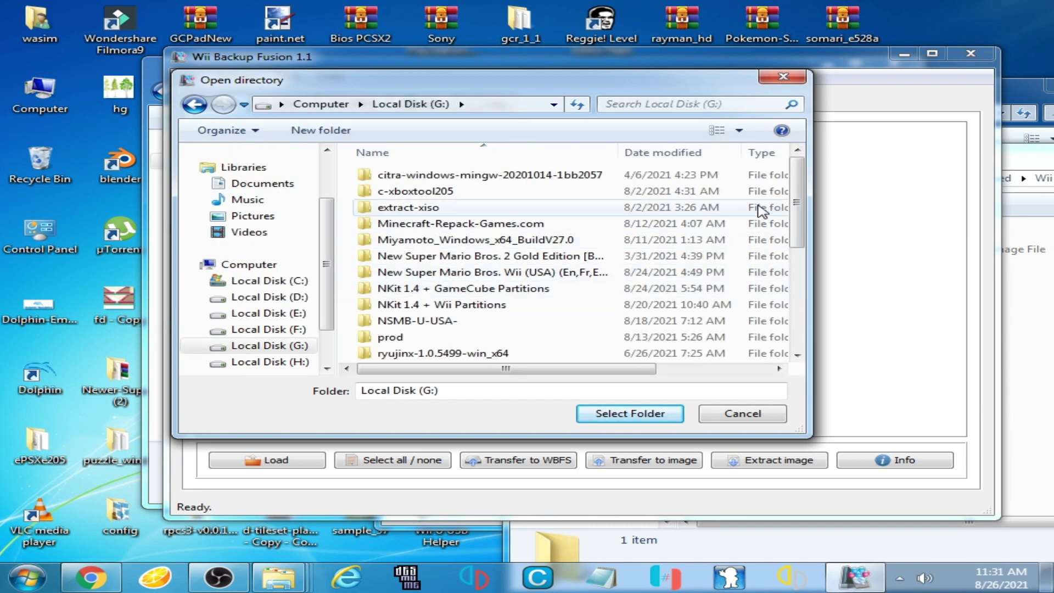
{"action": "mouse_move", "coordinate": [796, 210]}
{"action": "left_mouse_down"}
{"action": "mouse_move", "coordinate": [810, 285]}
{"action": "mouse_move", "coordinate": [797, 225]}
{"action": "left_mouse_up"}
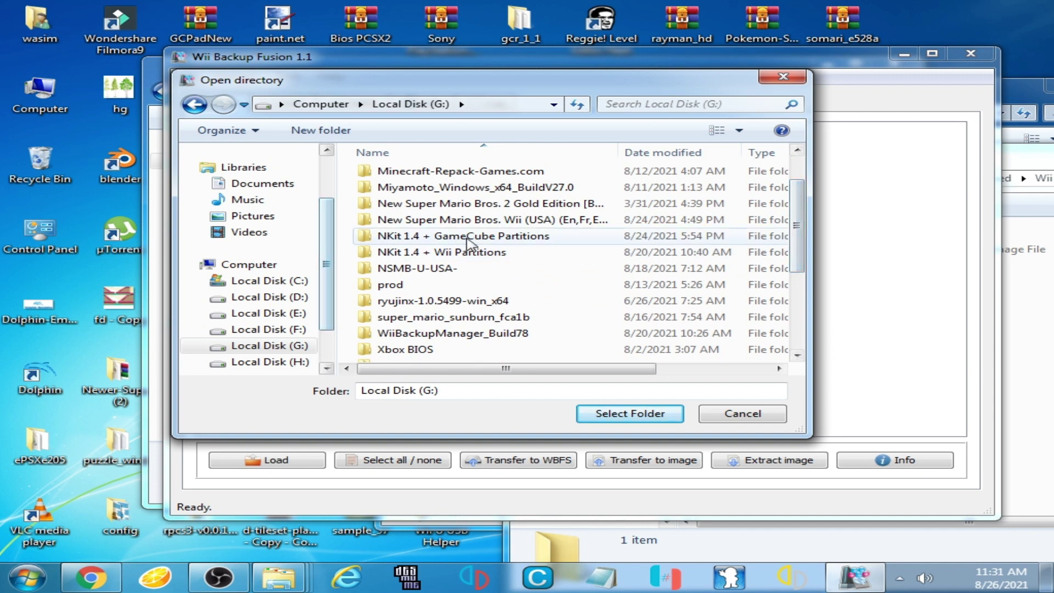
{"action": "double_click", "coordinate": [426, 253]}
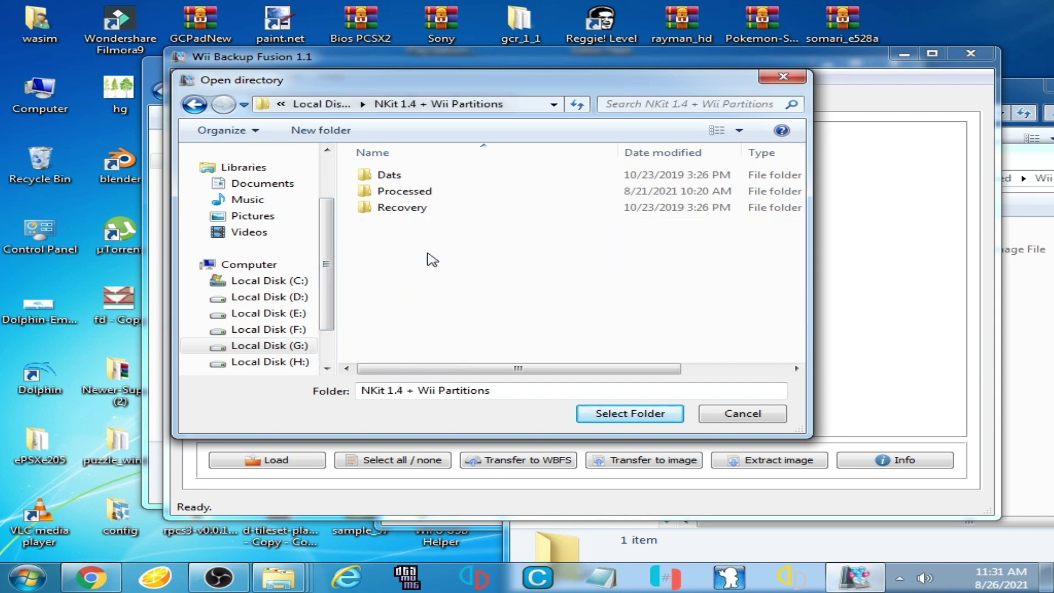
{"action": "double_click", "coordinate": [405, 193]}
{"action": "double_click", "coordinate": [393, 207]}
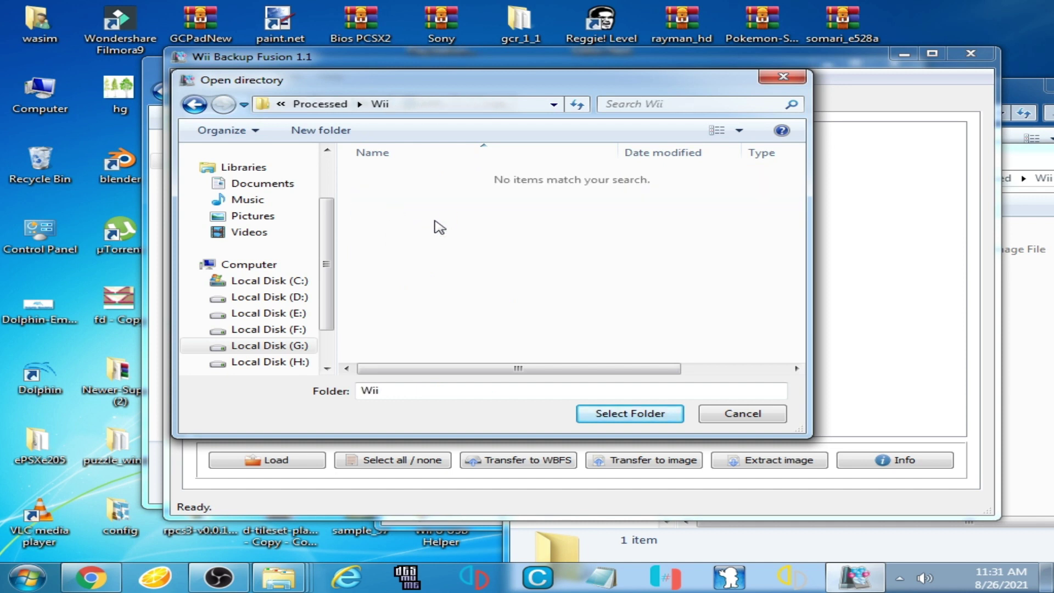
{"action": "left_click", "coordinate": [193, 105]}
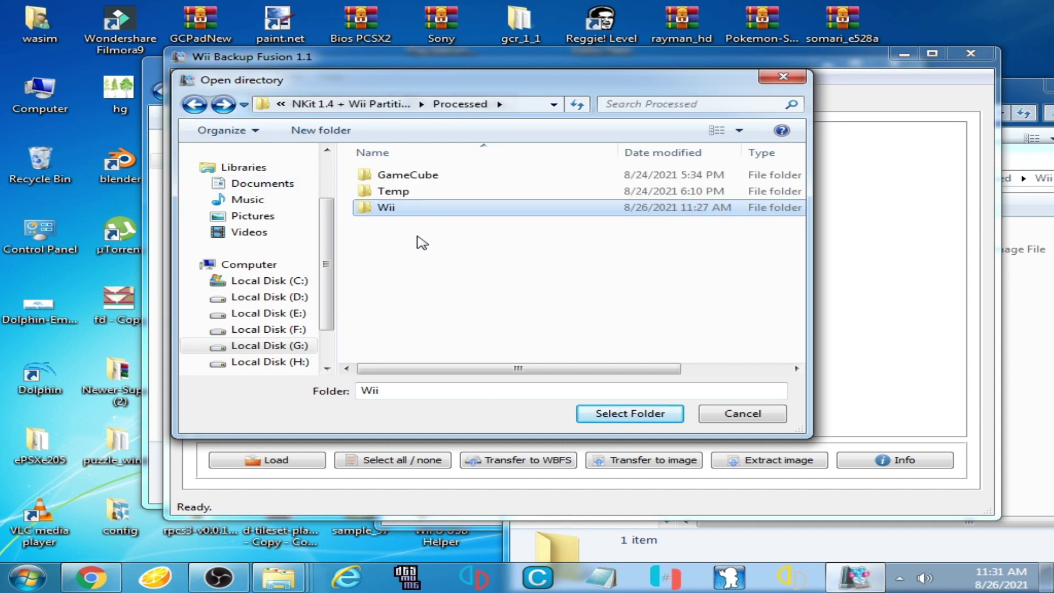
Load and select SMNE01, then set the image output directory to D:\Luigi's Mansion\New folder.
{"action": "left_click", "coordinate": [630, 415]}
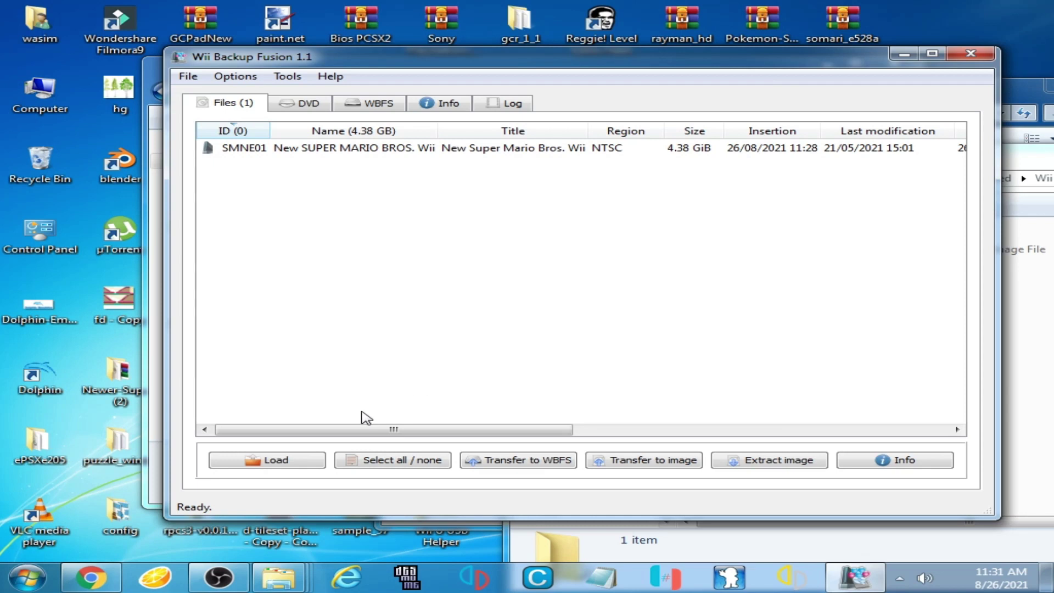
{"action": "left_click", "coordinate": [438, 149]}
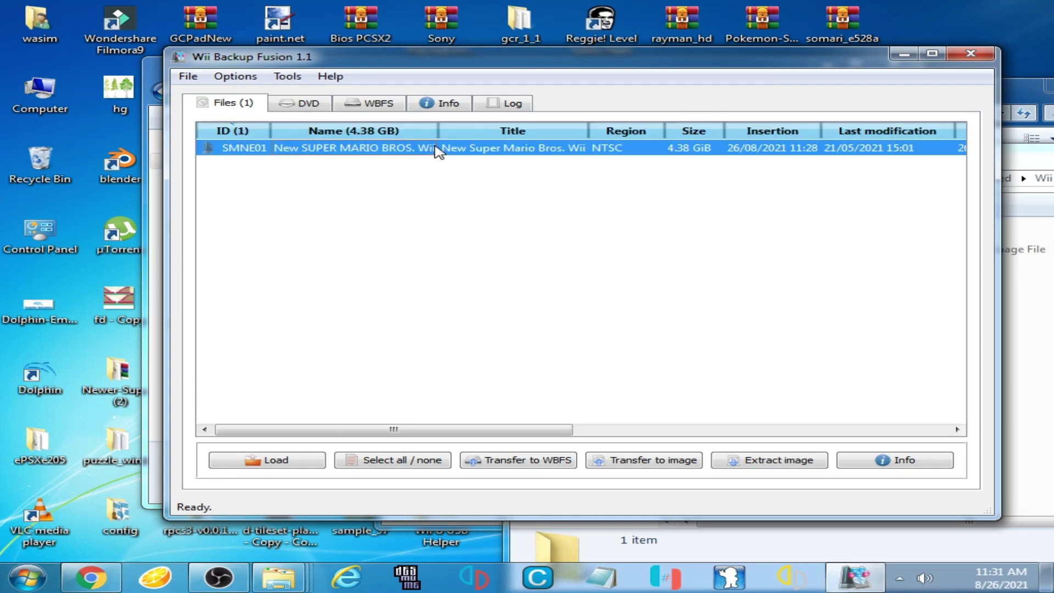
{"action": "left_click", "coordinate": [664, 466]}
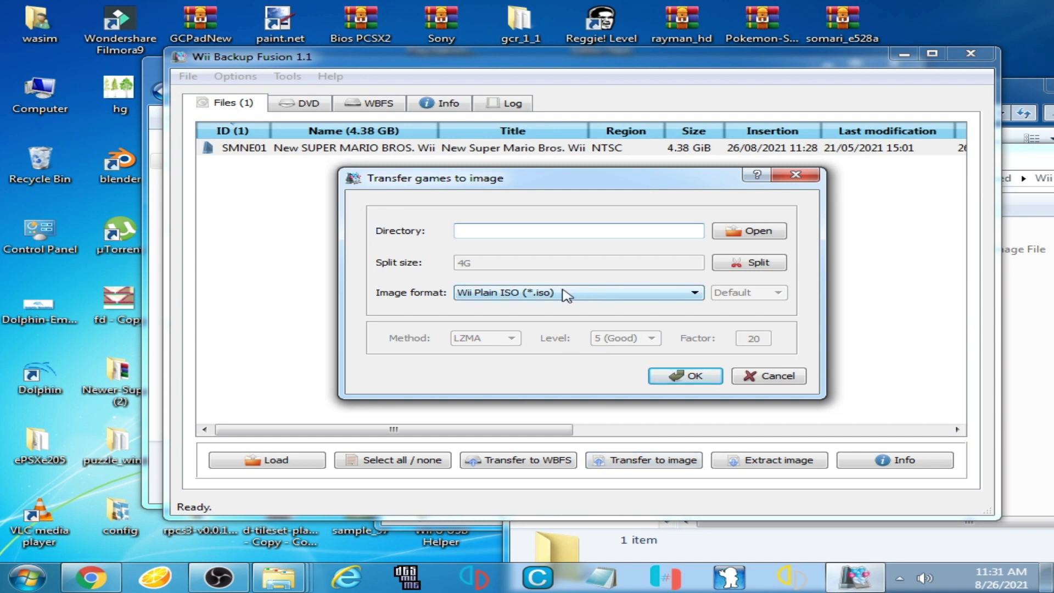
{"action": "left_click", "coordinate": [752, 233]}
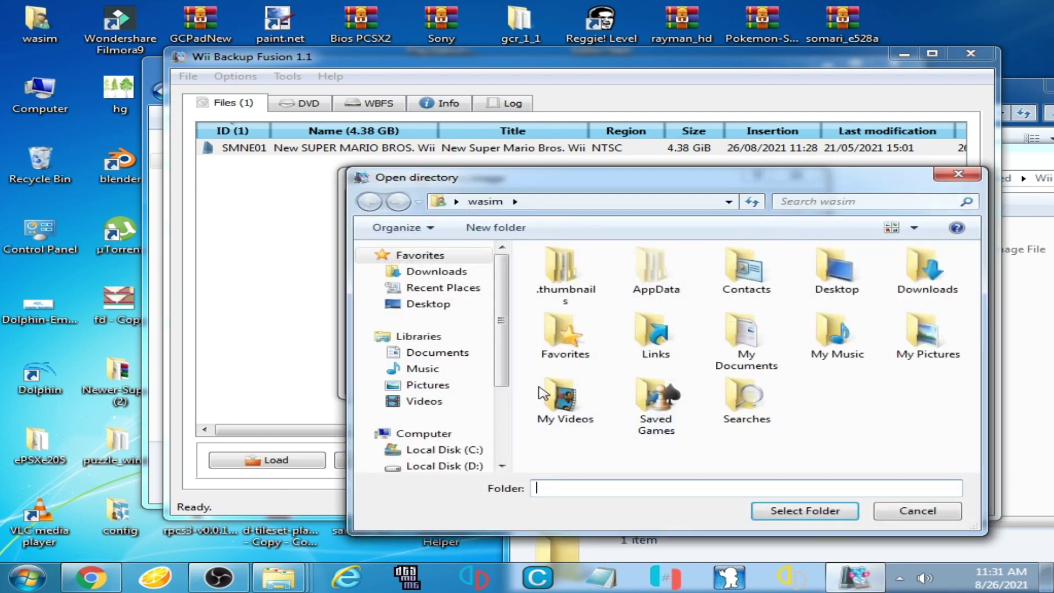
{"action": "left_click", "coordinate": [438, 434]}
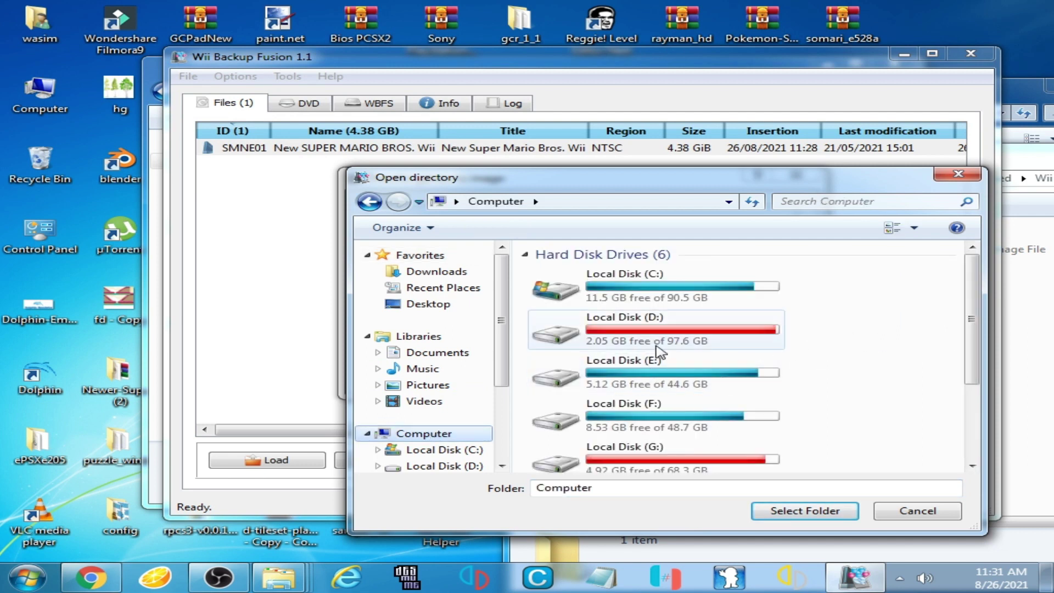
{"action": "double_click", "coordinate": [643, 334]}
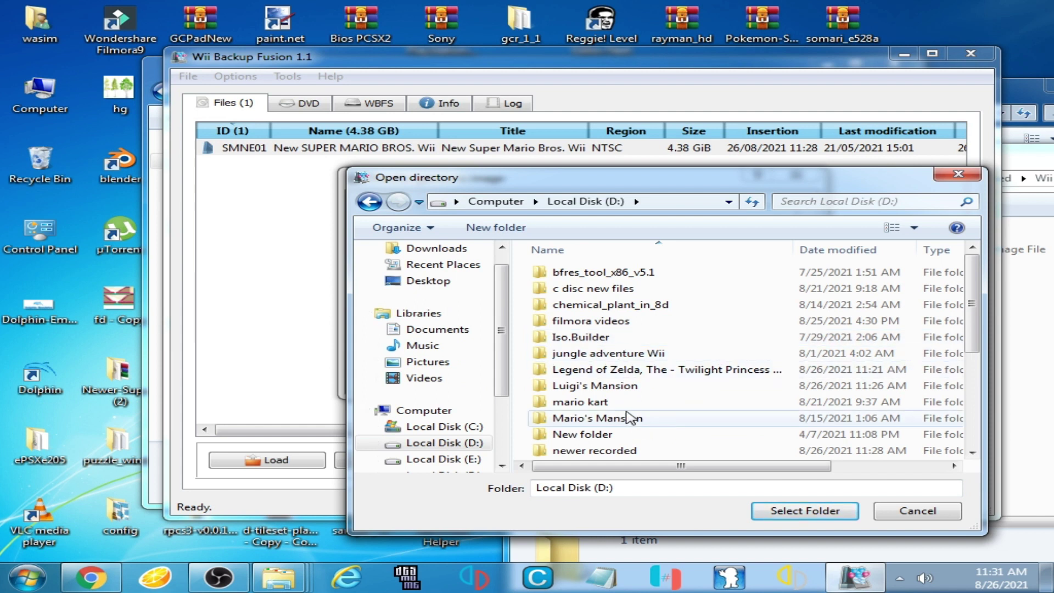
{"action": "double_click", "coordinate": [596, 387]}
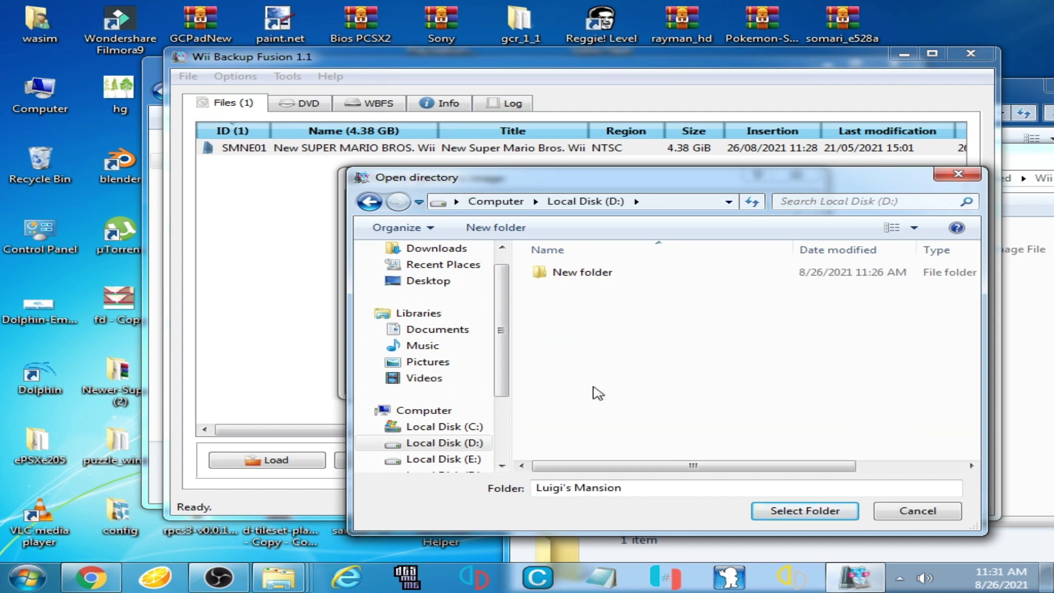
{"action": "left_click", "coordinate": [589, 277]}
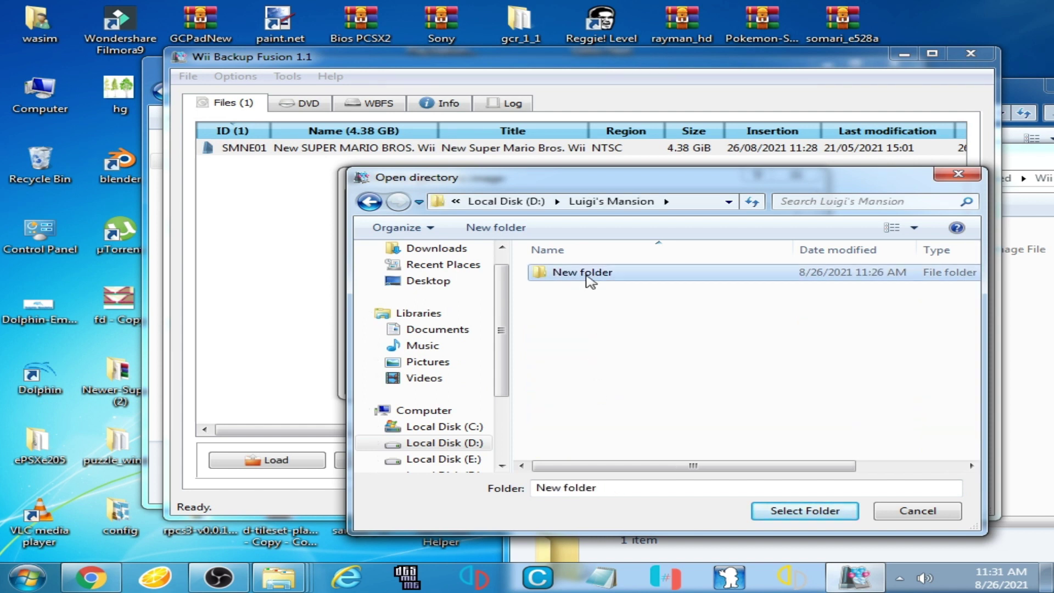
{"action": "left_click", "coordinate": [800, 512]}
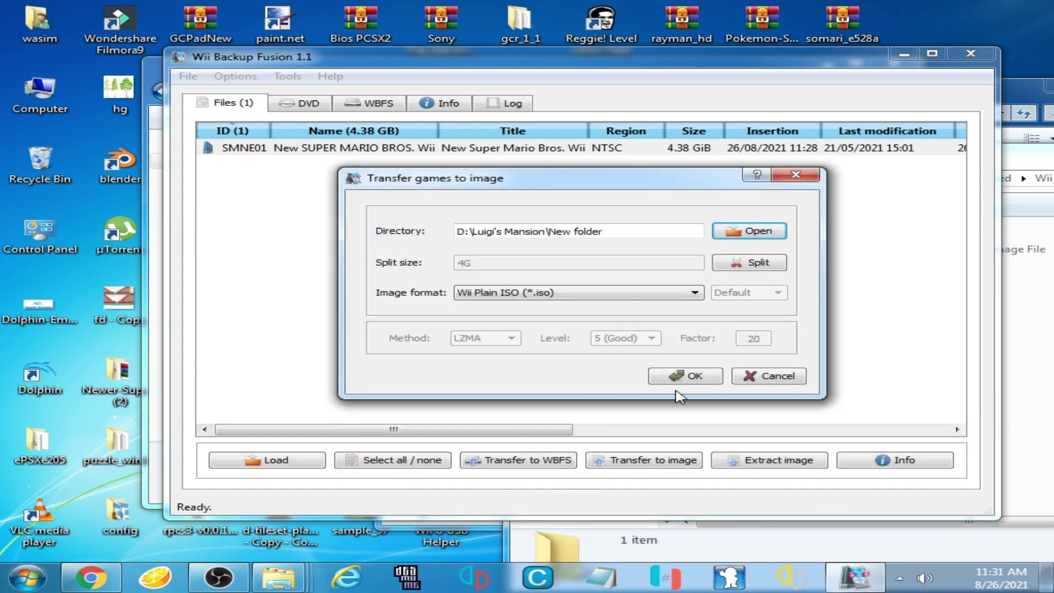
Choose the WBFS image format and start converting New Super Mario Bros. Wii.
{"action": "left_click", "coordinate": [661, 297]}
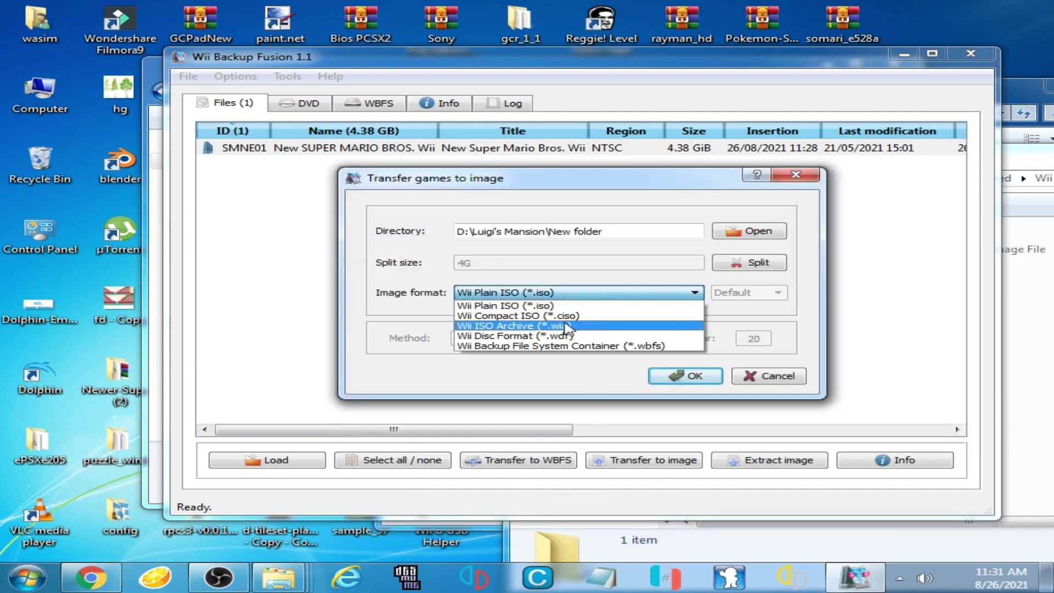
{"action": "left_click", "coordinate": [623, 347]}
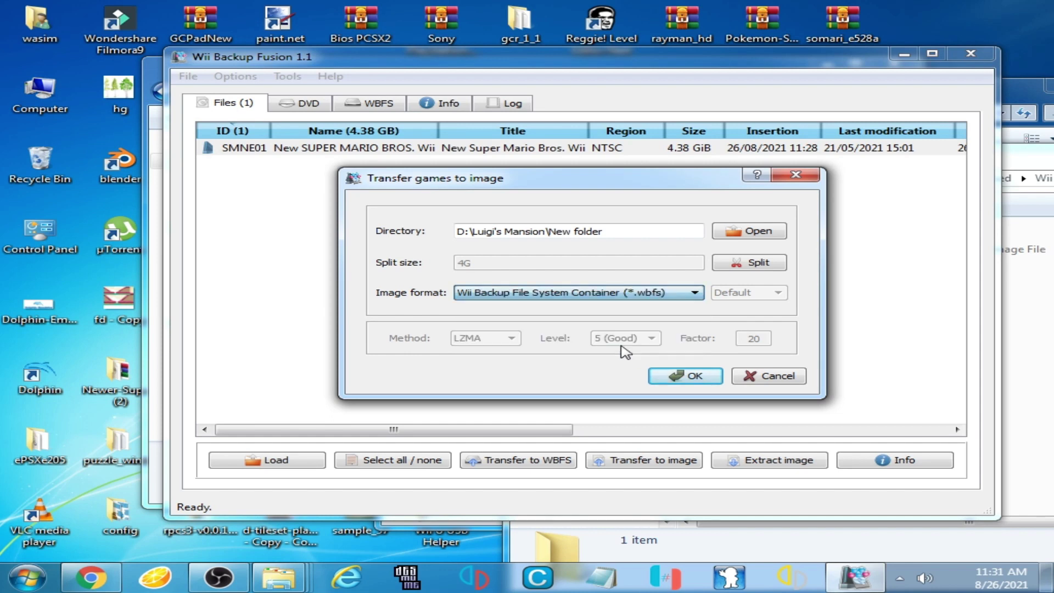
{"action": "left_click", "coordinate": [684, 376]}
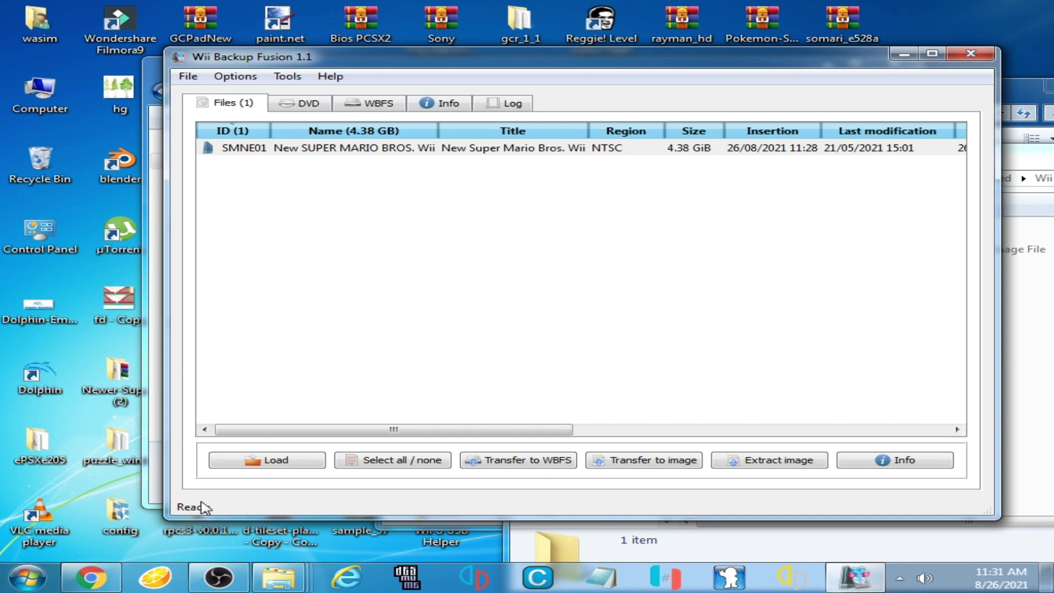
Close Wii Backup Fusion and minimize the Processed\Wii Explorer window.
{"action": "left_click", "coordinate": [982, 53]}
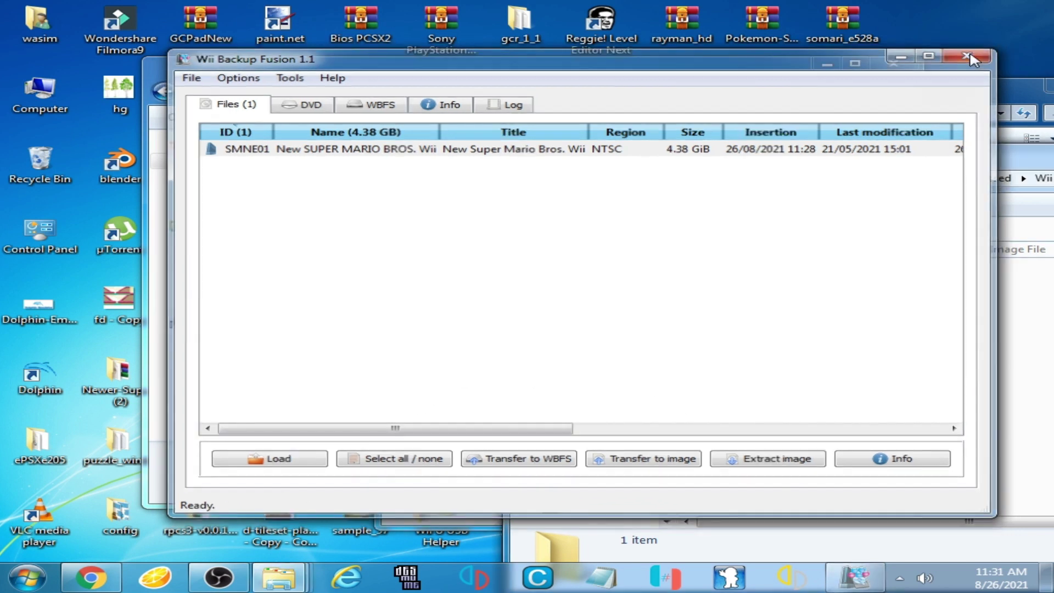
{"action": "left_click_drag", "start_coordinate": [755, 161], "coordinate": [758, 198]}
{"action": "left_click", "coordinate": [858, 178]}
Open Luigi's Mansion\New folder to see GLME01.wbfs and SMNE01.wbfs.
{"action": "left_click", "coordinate": [987, 240]}
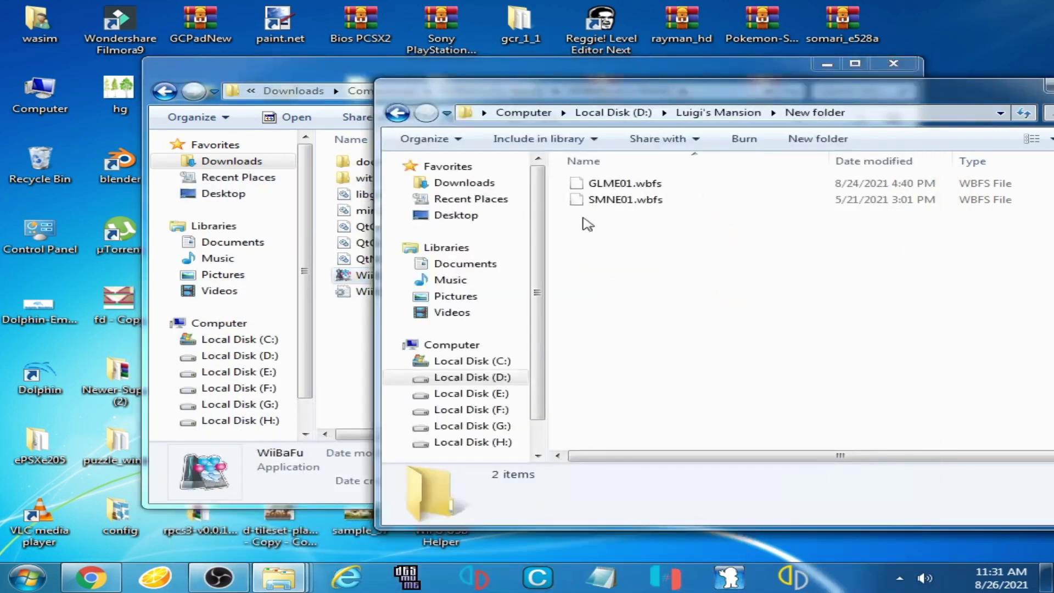
{"action": "left_click", "coordinate": [397, 113]}
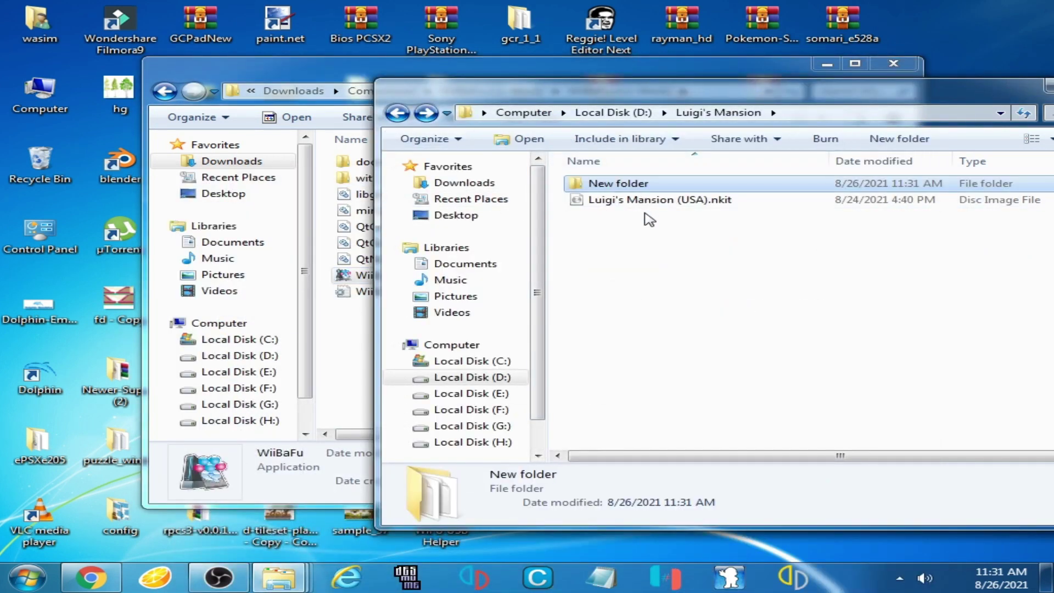
{"action": "double_click", "coordinate": [617, 185]}
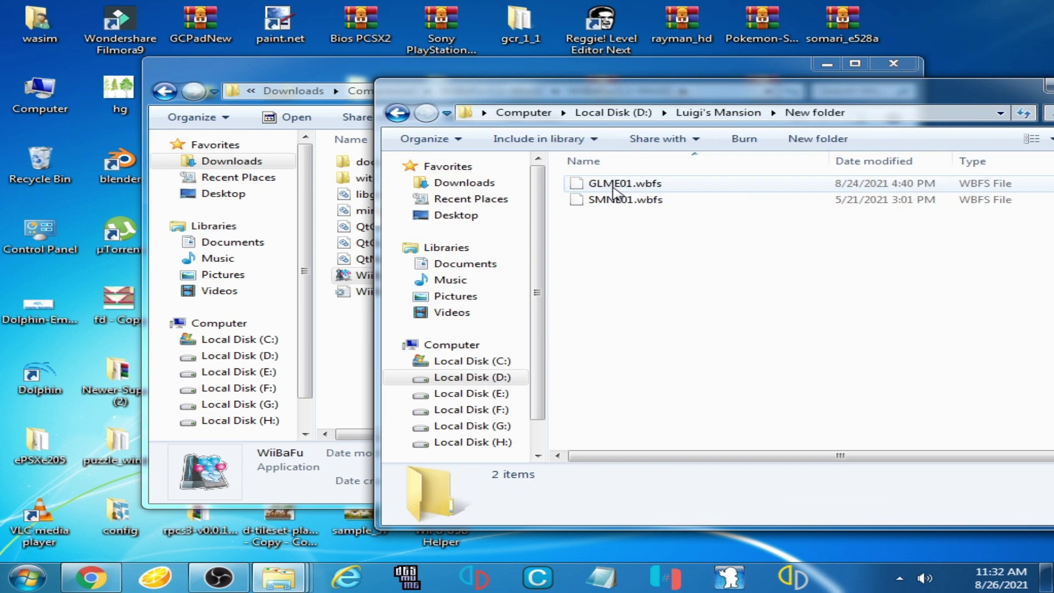
{"action": "left_click_drag", "start_coordinate": [750, 100], "coordinate": [546, 83]}
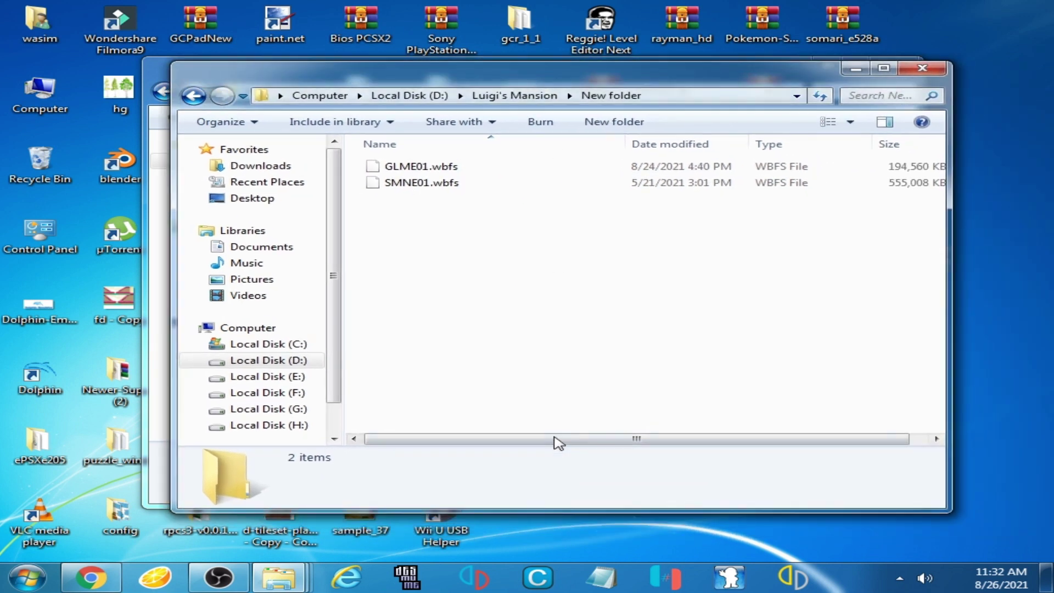
{"action": "left_click_drag", "start_coordinate": [553, 440], "coordinate": [452, 185]}
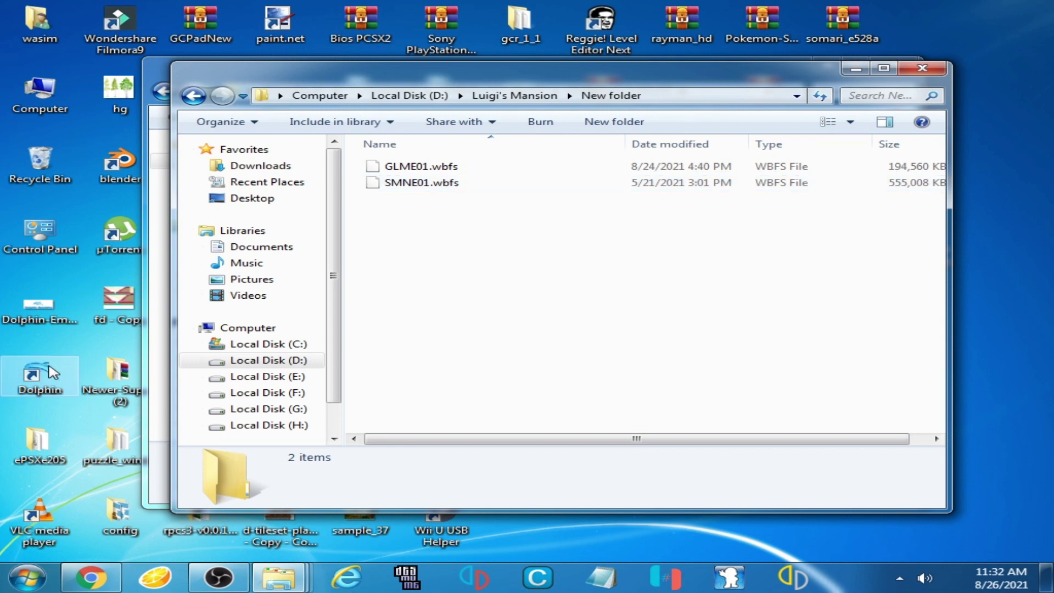
Launch Dolphin and open D:\Luigi's Mansion\New folder\SMNE01.wbfs to run the game.
{"action": "double_click", "coordinate": [52, 373]}
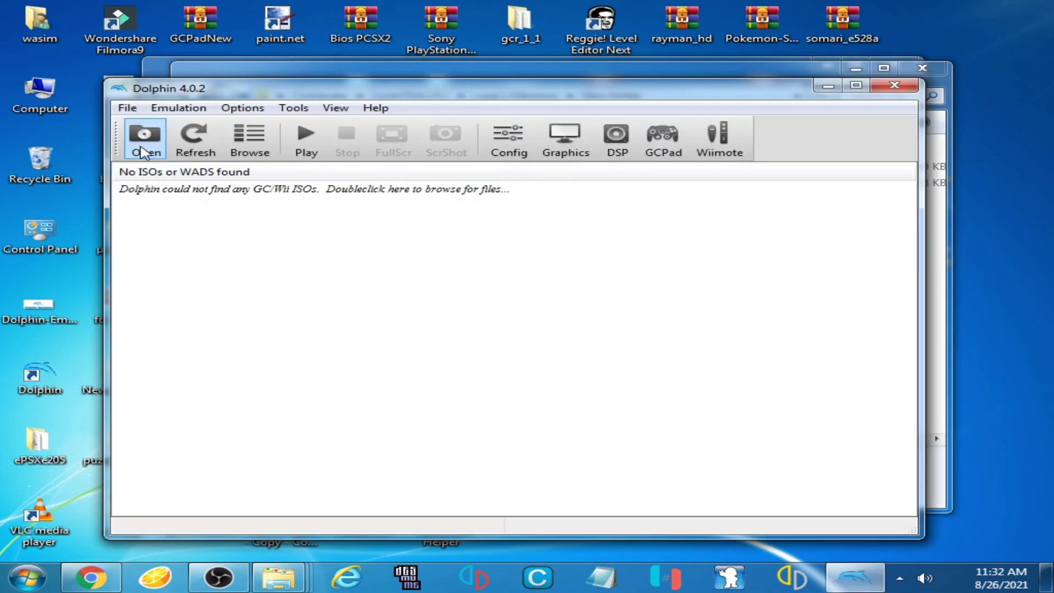
{"action": "left_click", "coordinate": [146, 138]}
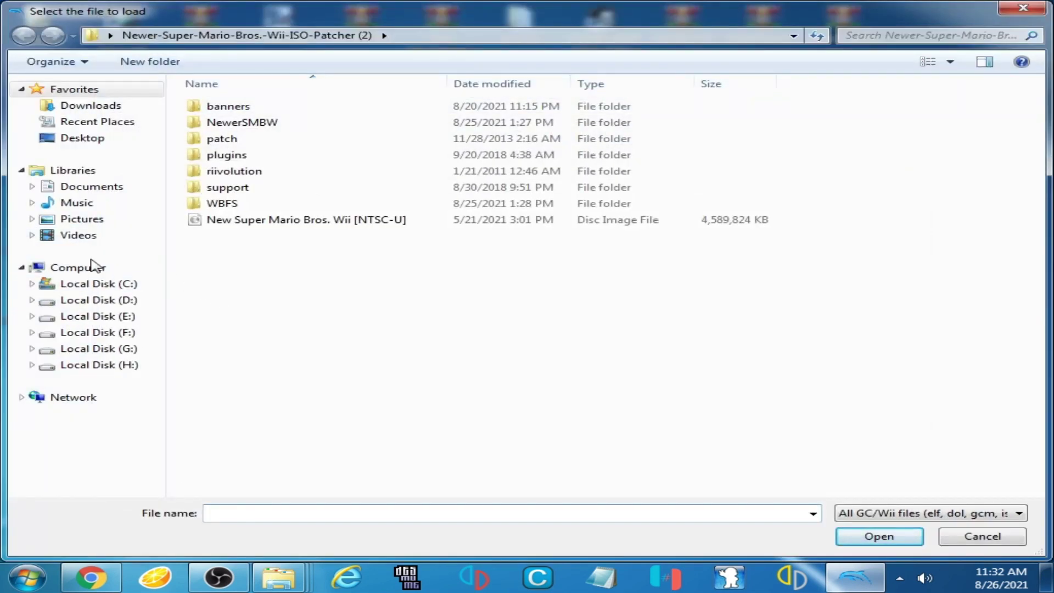
{"action": "left_click", "coordinate": [94, 267]}
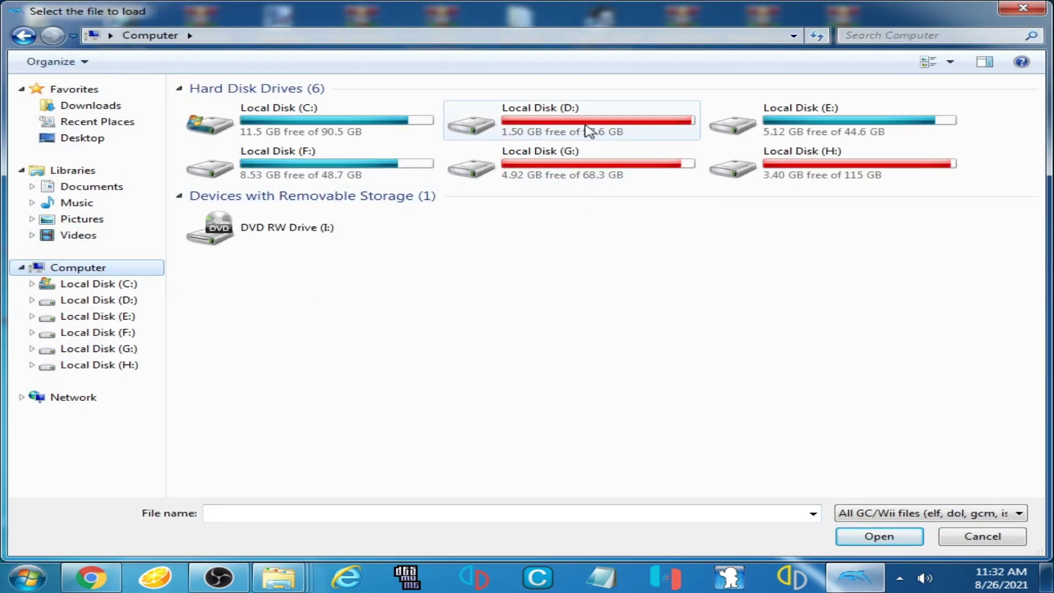
{"action": "double_click", "coordinate": [589, 131]}
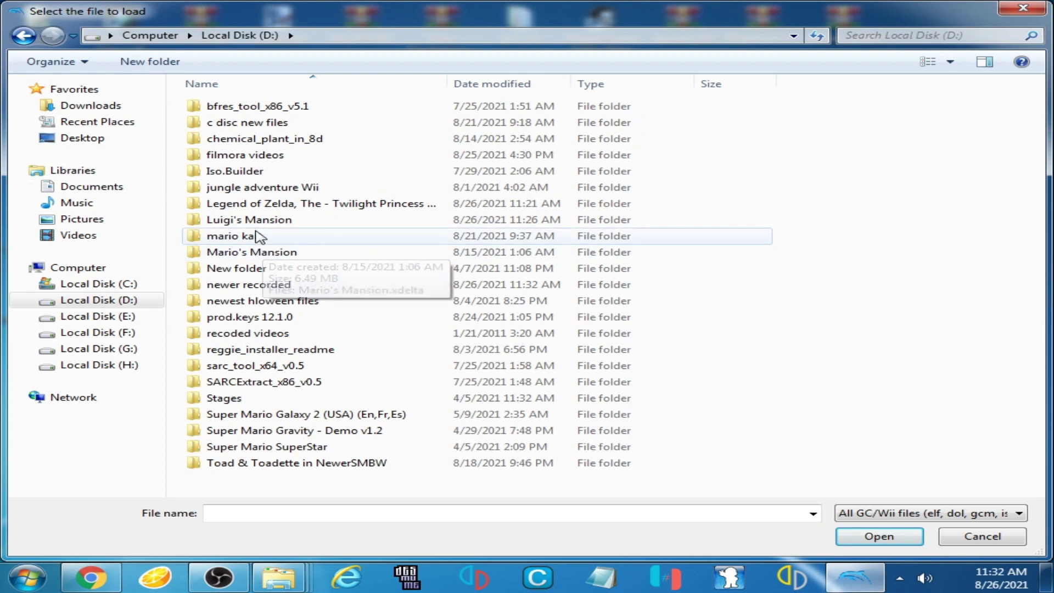
{"action": "double_click", "coordinate": [258, 221]}
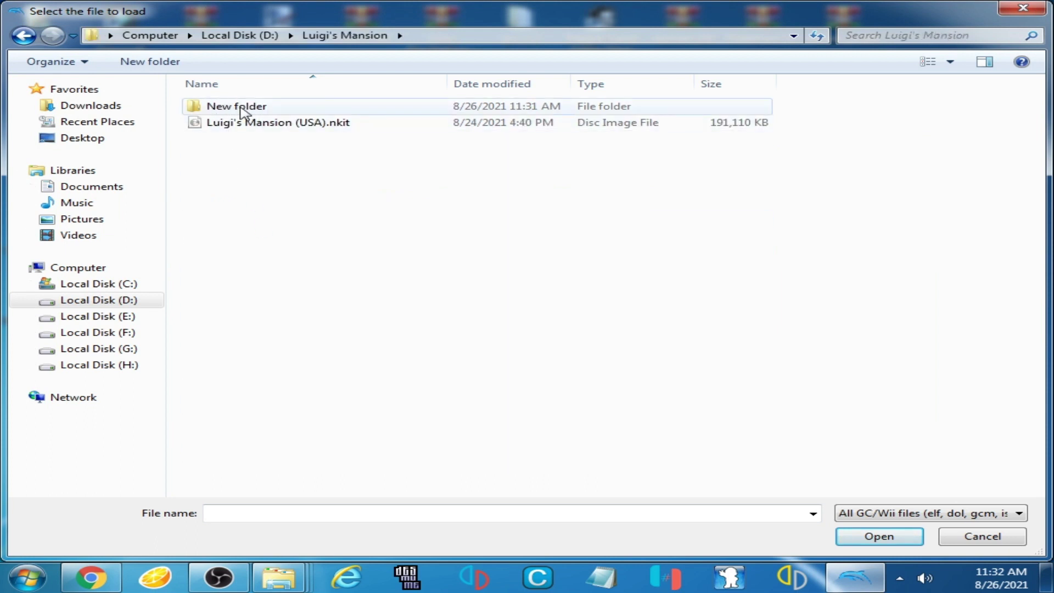
{"action": "double_click", "coordinate": [245, 110]}
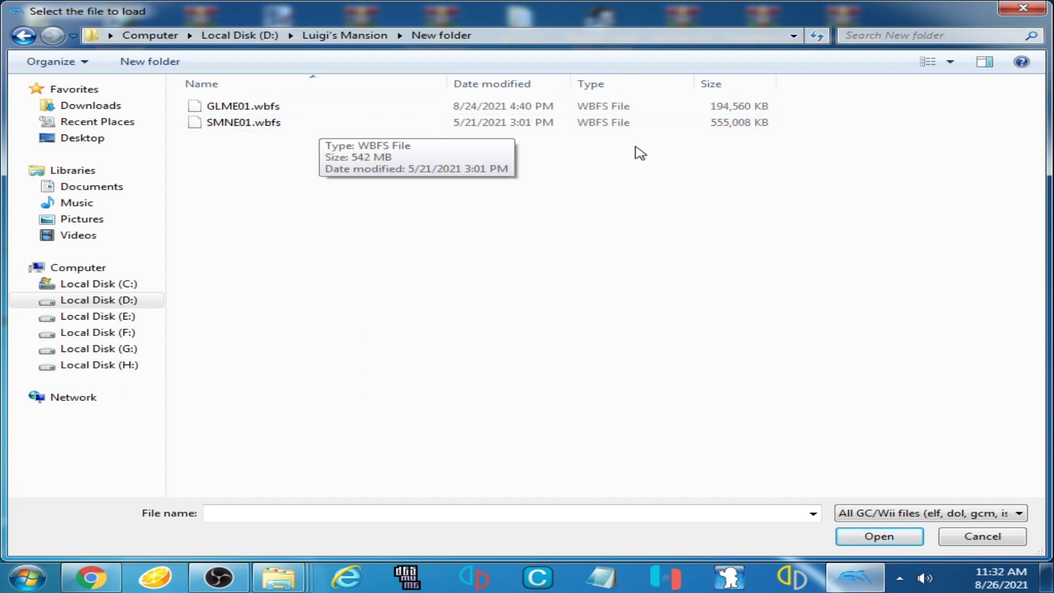
{"action": "double_click", "coordinate": [282, 124]}
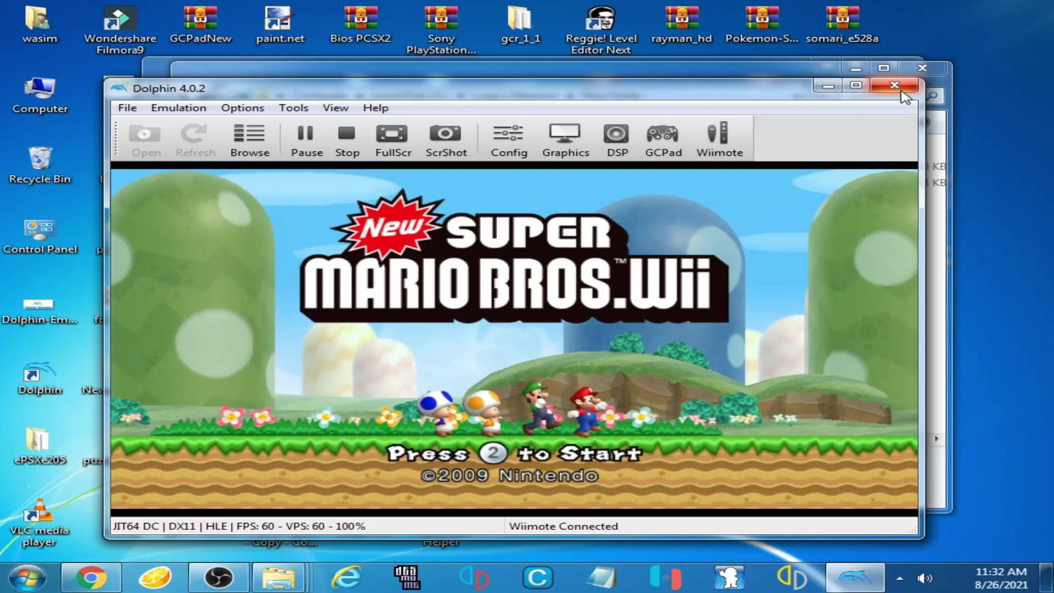
Stop the Mario emulation, restart Dolphin, and load GLME01.wbfs from D:\Luigi's Mansion\New folder.
{"action": "left_click", "coordinate": [895, 86]}
{"action": "left_click", "coordinate": [522, 349]}
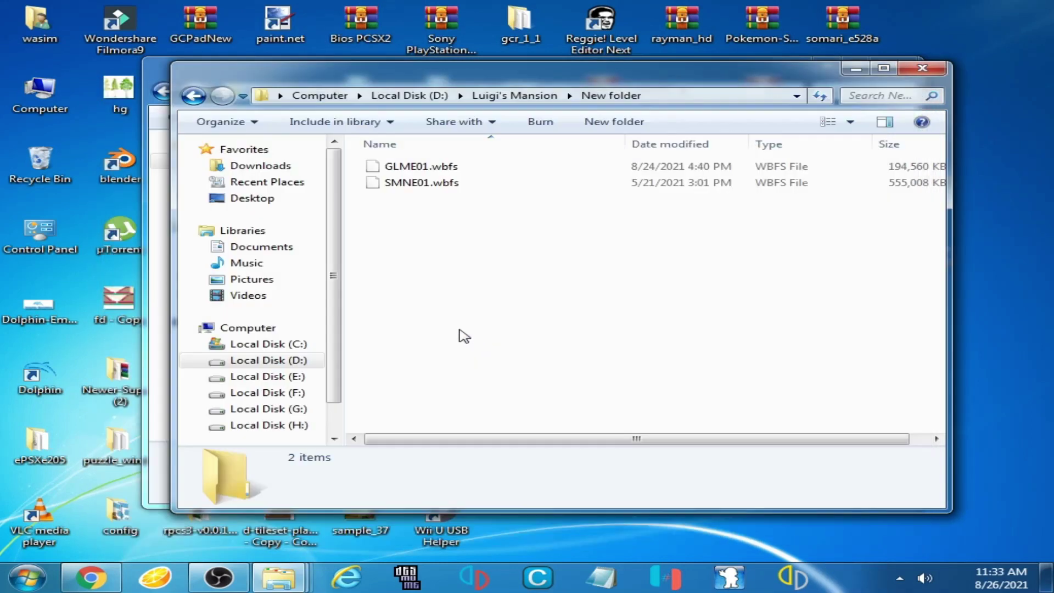
{"action": "double_click", "coordinate": [61, 379]}
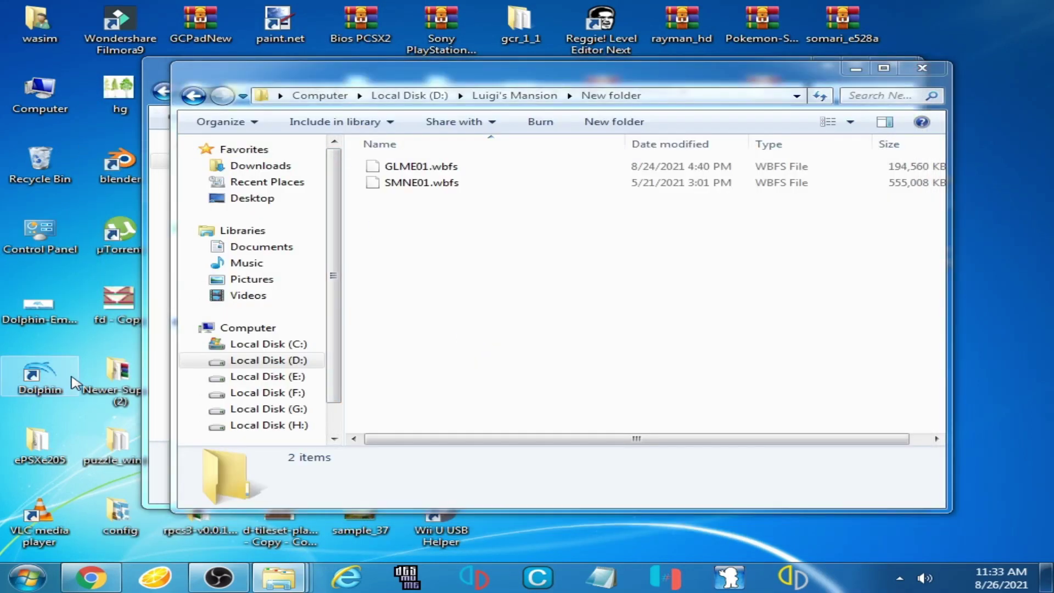
{"action": "left_click", "coordinate": [144, 144]}
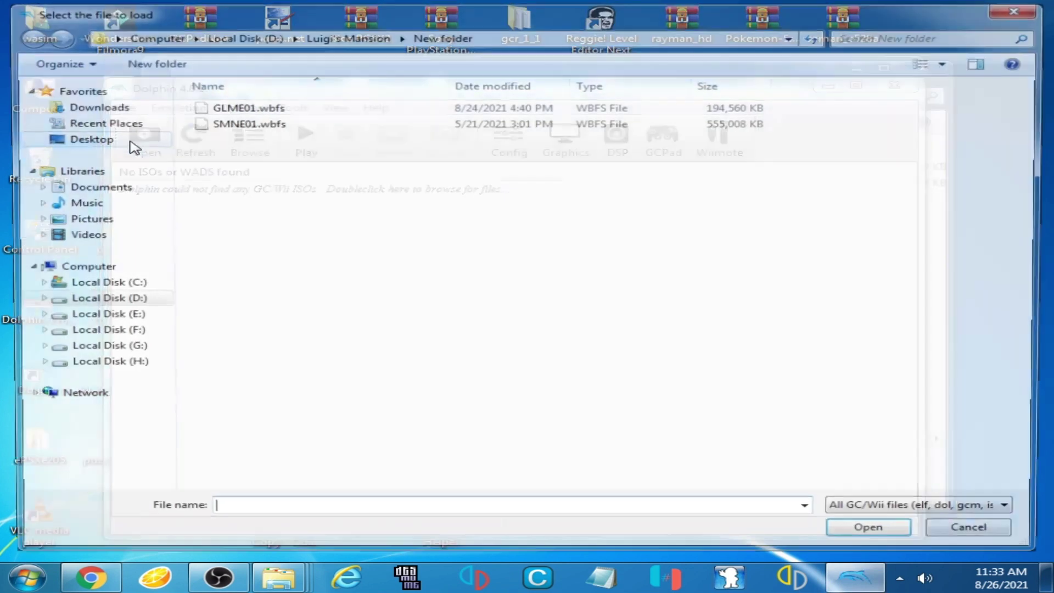
{"action": "double_click", "coordinate": [246, 107]}
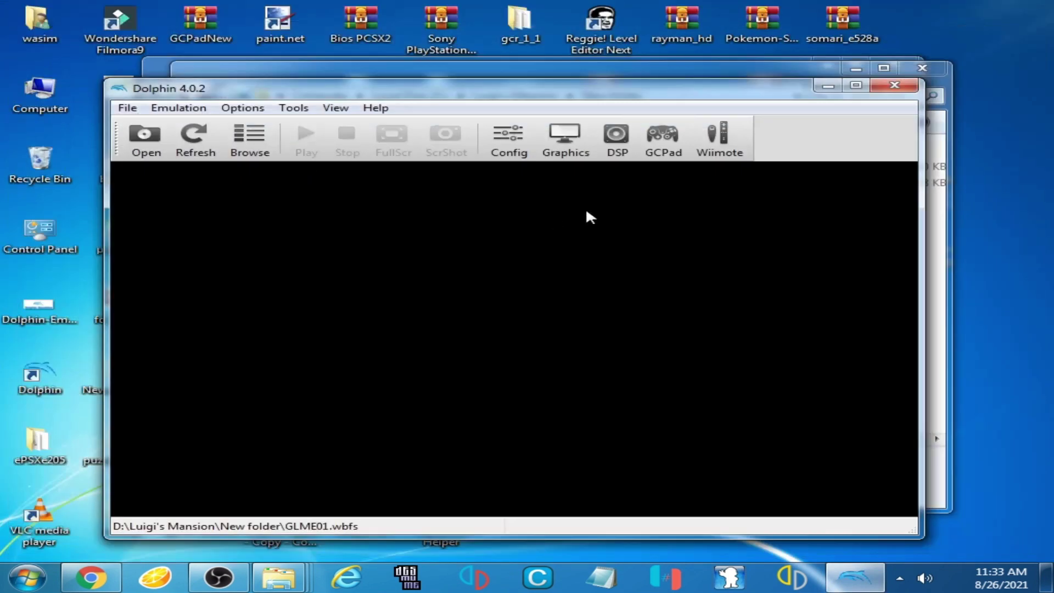